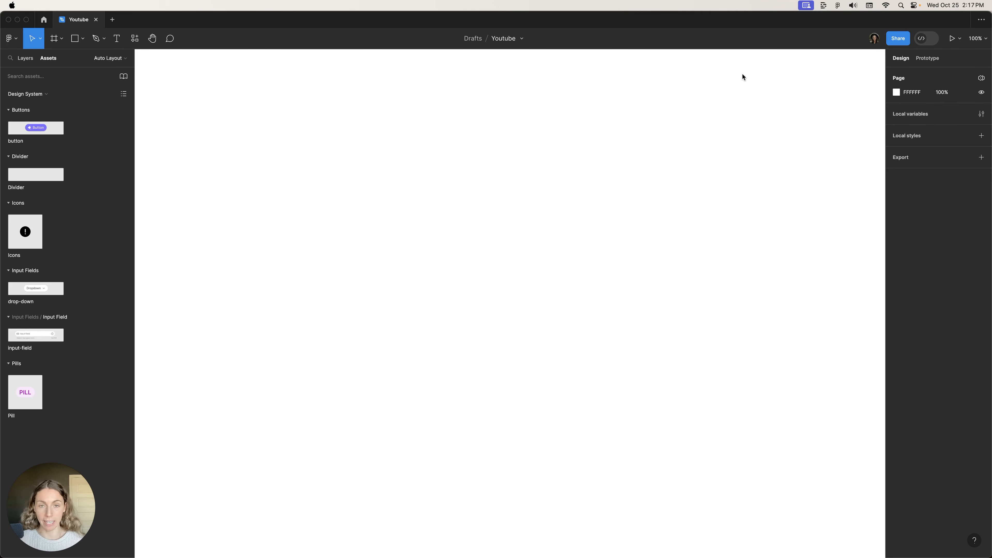
Add a text layer reading "Hello" on the empty canvas
left_click(427, 385)
left_click(974, 298)
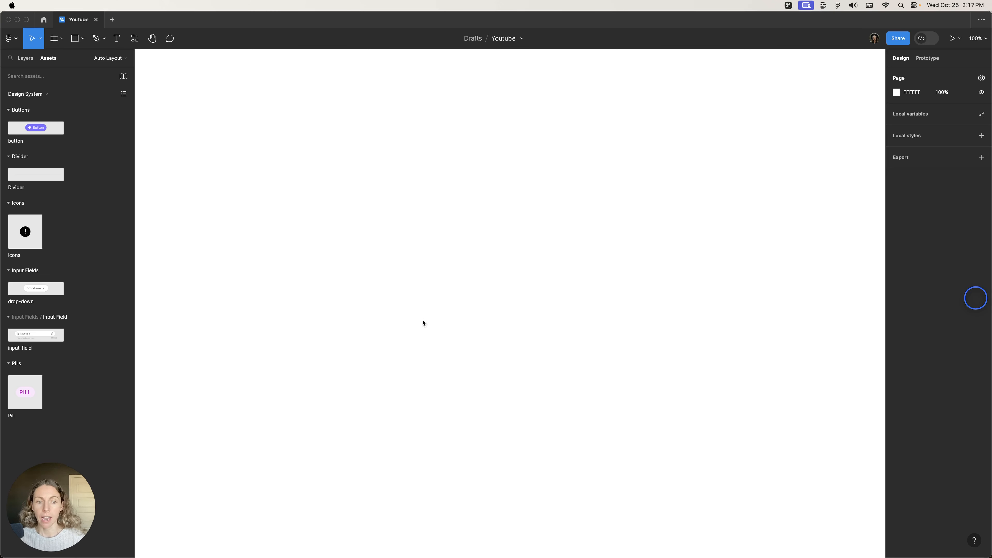
left_click(436, 308)
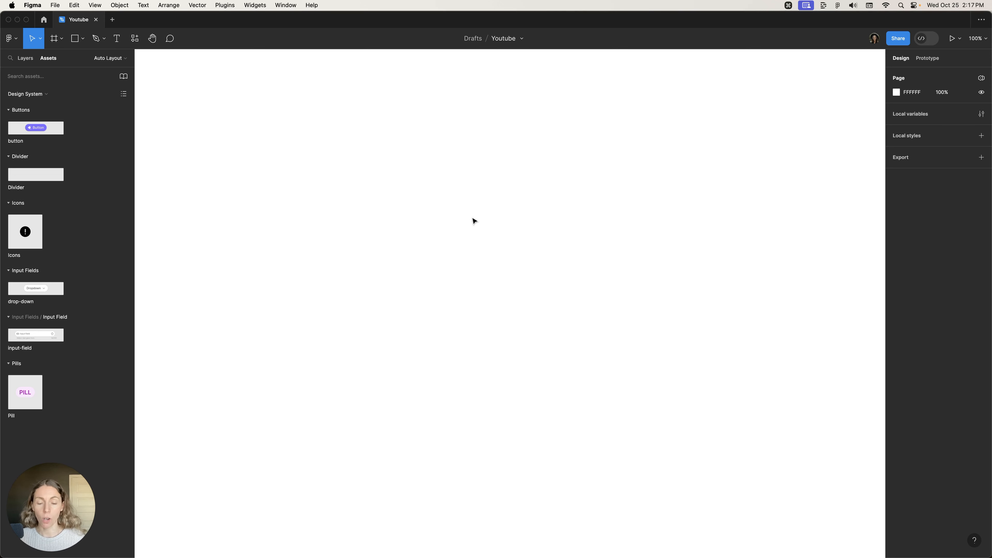
key("t")
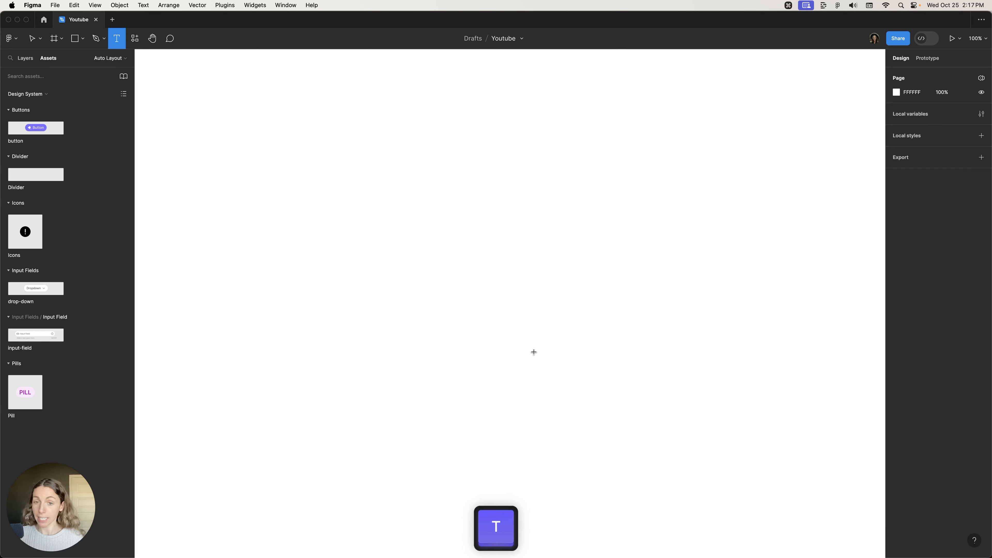
left_click(456, 304)
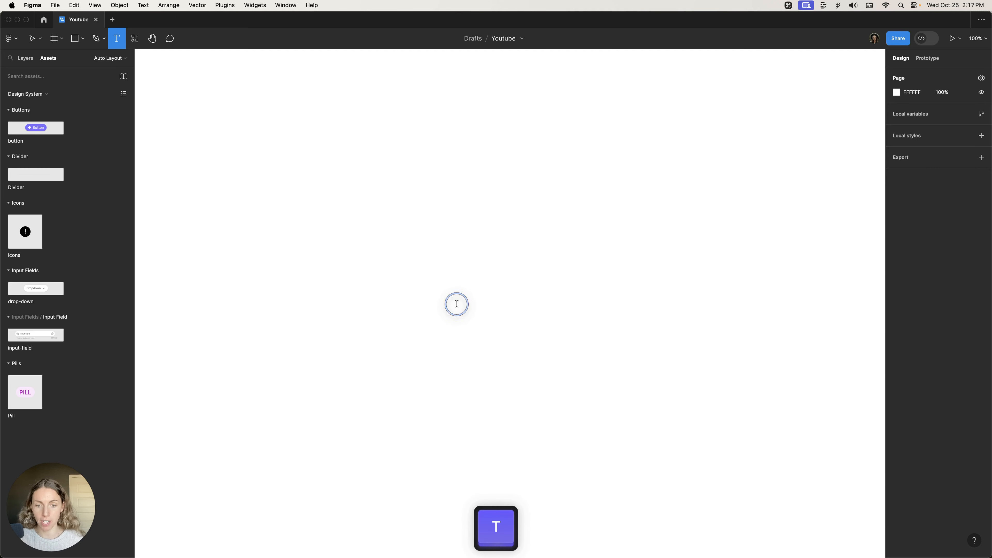
type("Hello")
left_click(457, 385)
key("shift+2")
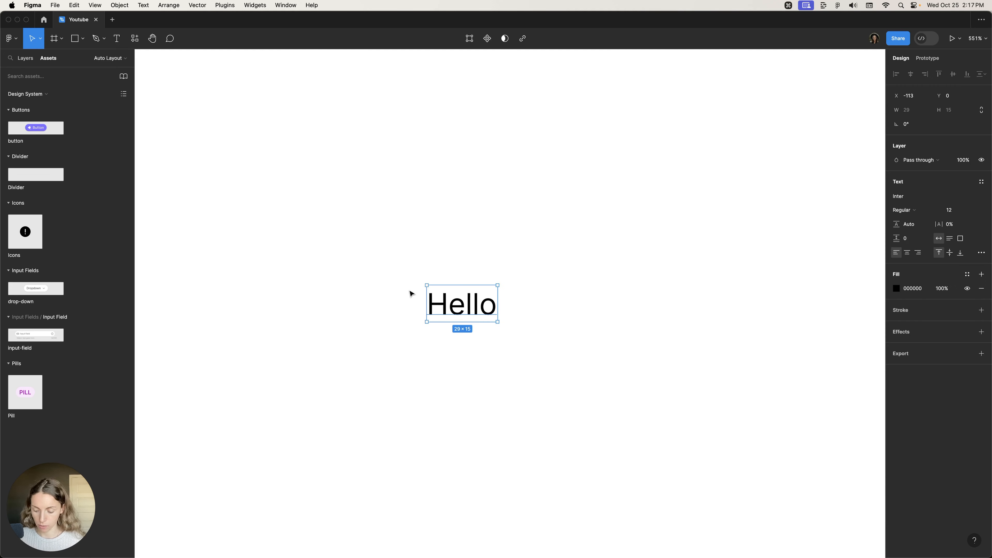
Wrap the "Hello" text in an auto layout frame
key("z")
left_click_drag(416, 290, 523, 324)
left_click_drag(394, 322, 425, 338)
left_click(648, 416)
left_click_drag(677, 326, 657, 291)
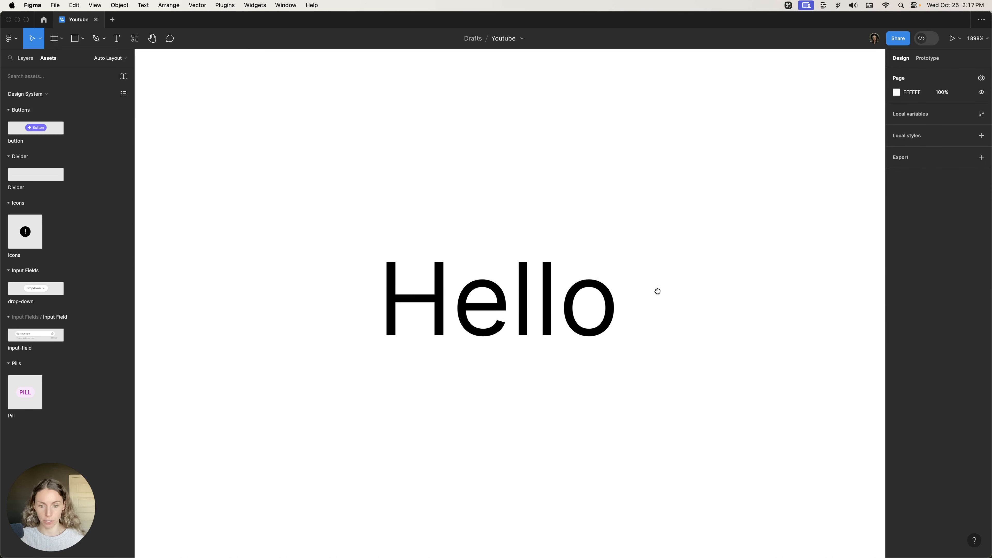
left_click(542, 317)
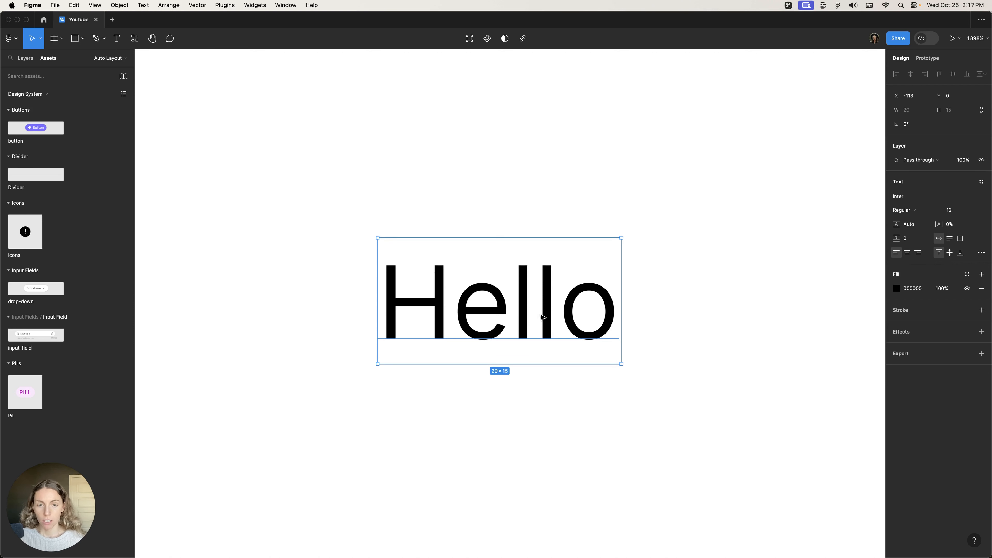
left_click(444, 144)
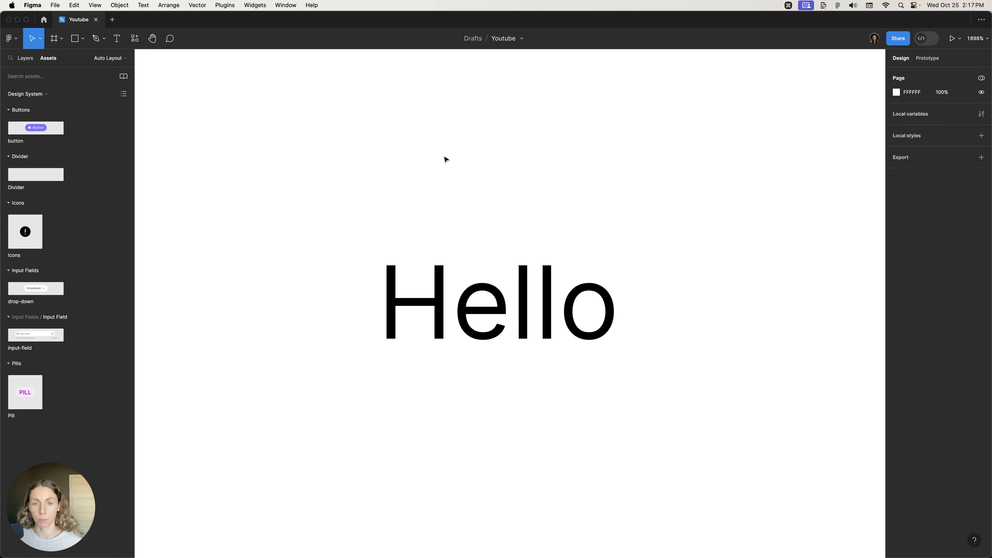
left_click(397, 301)
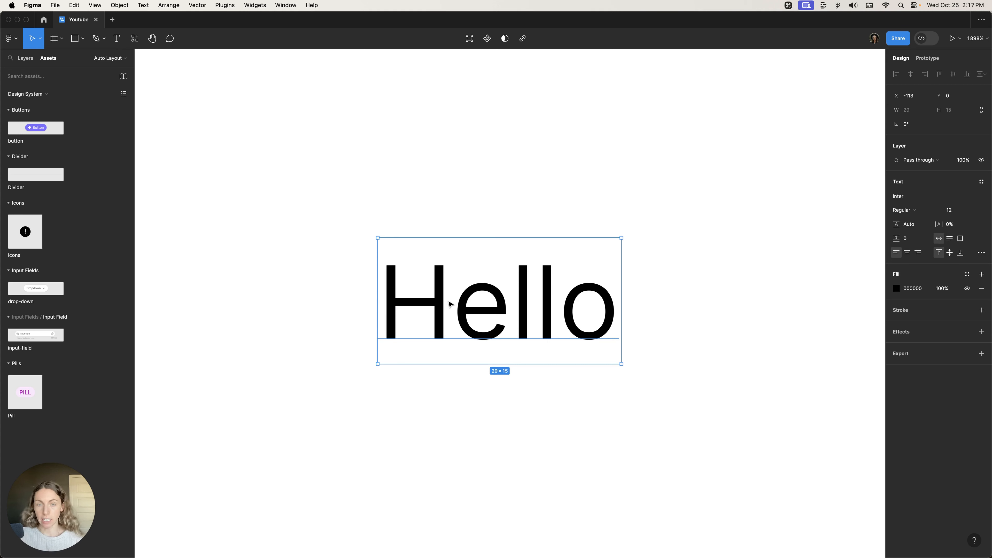
key("shift+a")
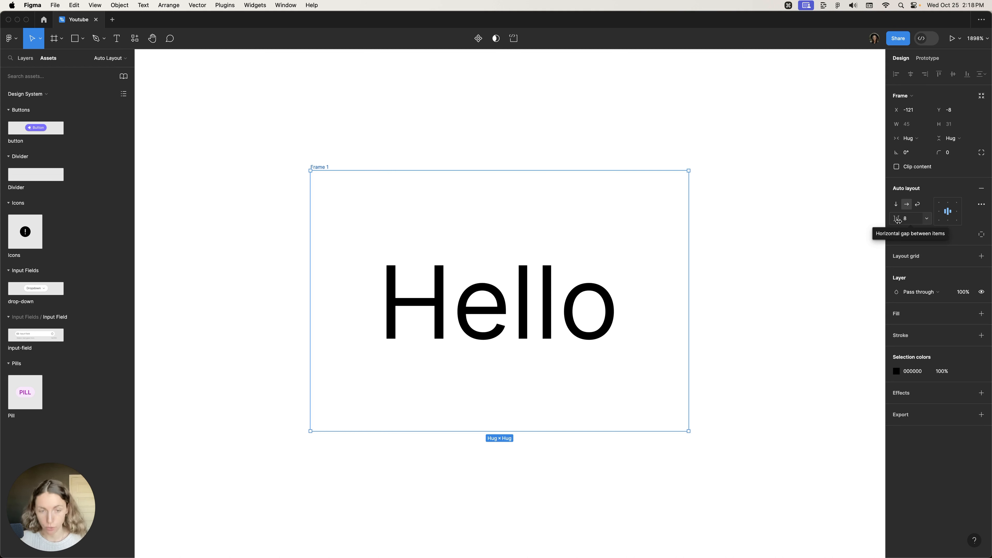
Open the nudge amount settings and set the small nudge to 1
left_click(749, 253)
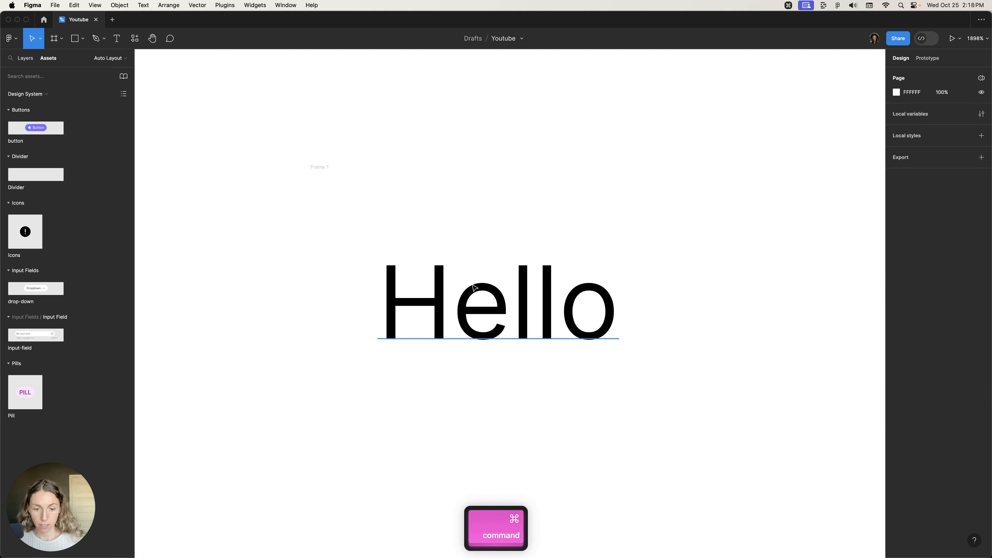
key("super+slash")
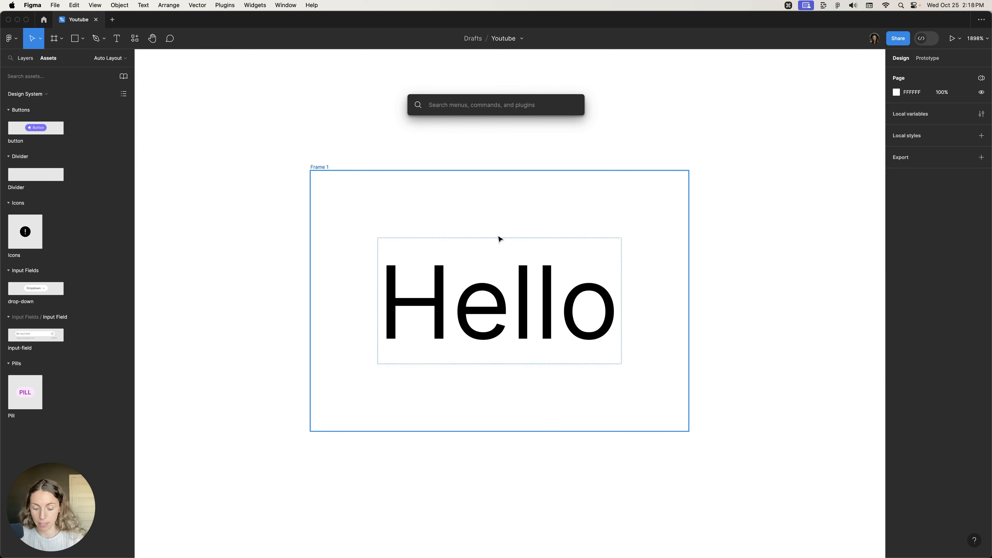
type("nudg")
left_click(506, 121)
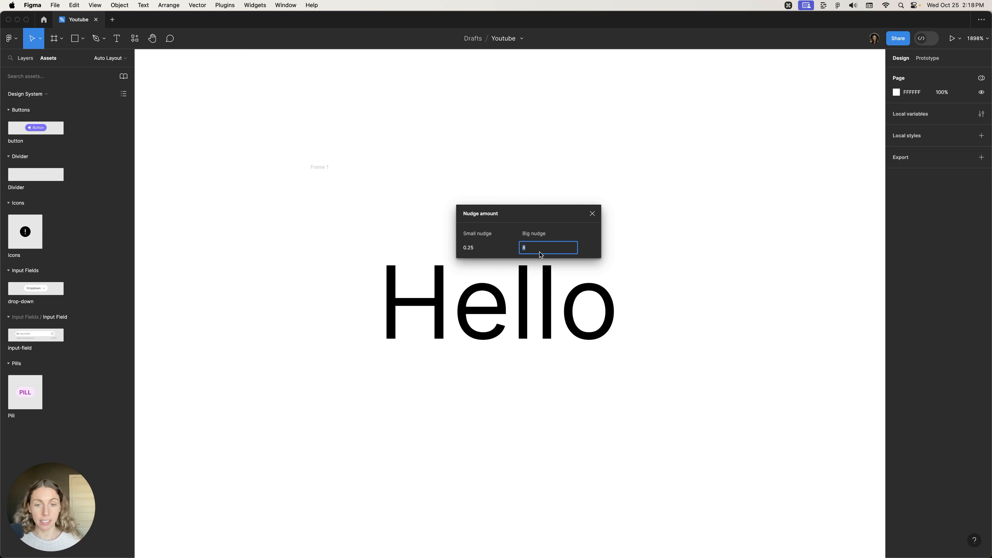
left_click(484, 250)
type("1")
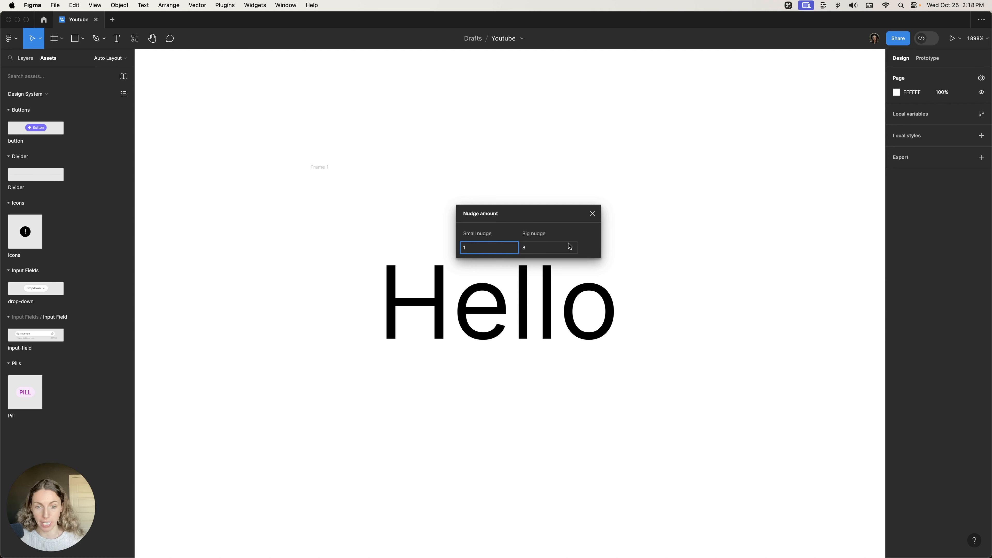
left_click(595, 215)
scroll(637, 216, "down", 5)
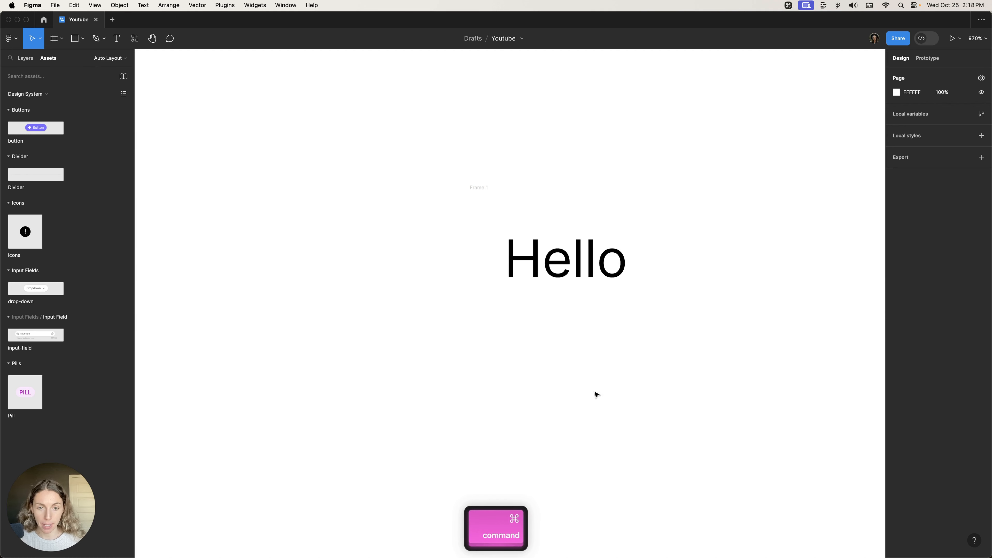
key("t")
left_click(563, 395)
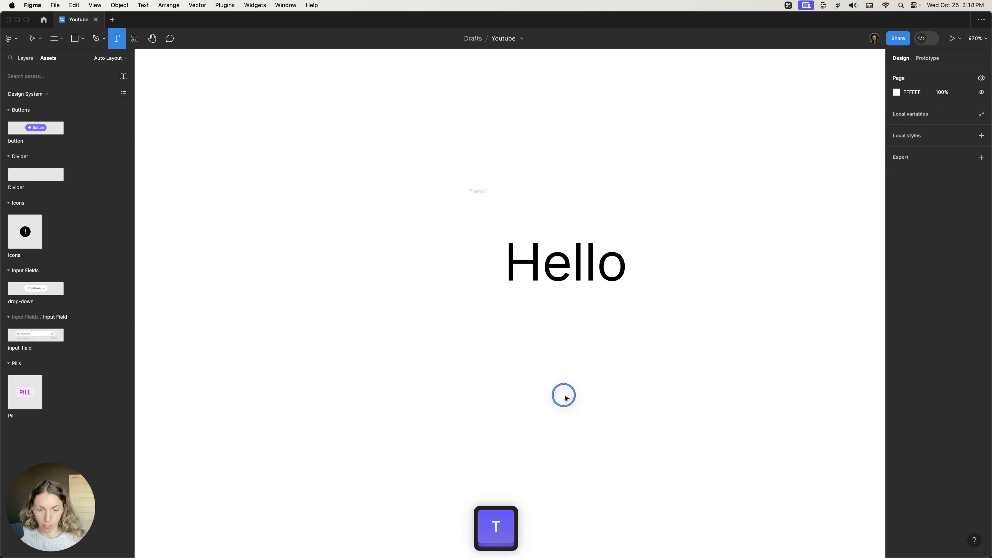
type("A")
left_click(616, 394)
key("shift+a")
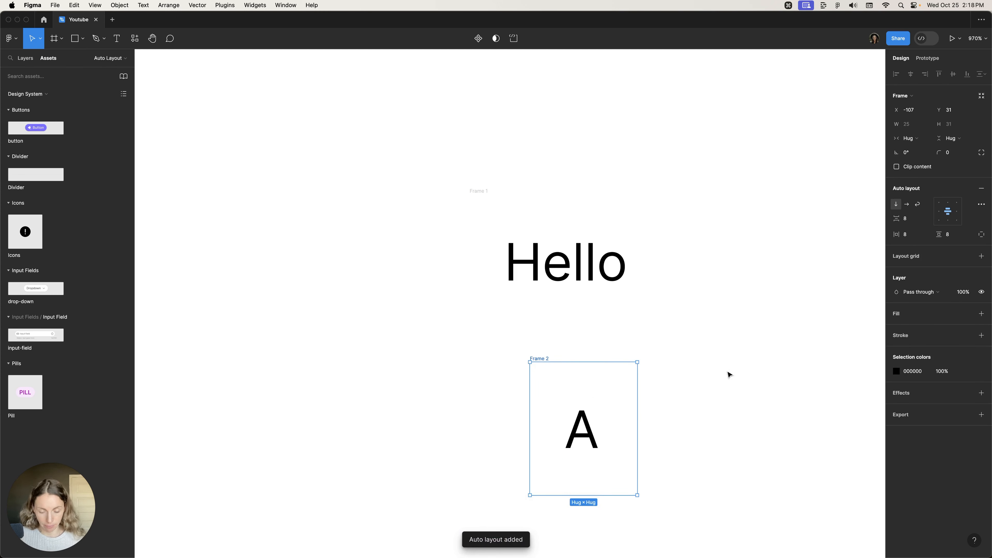
key("super+z")
left_click(691, 383)
left_click_drag(541, 381, 613, 420)
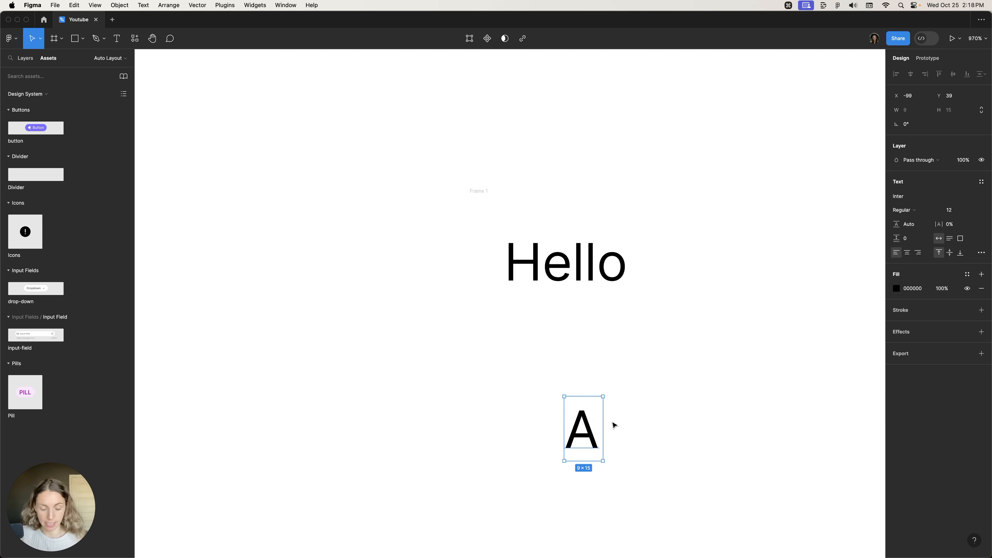
key("BackSpace")
Align the content of the "Hello" frame to the middle left and widen the frame to about 123
left_click(476, 193)
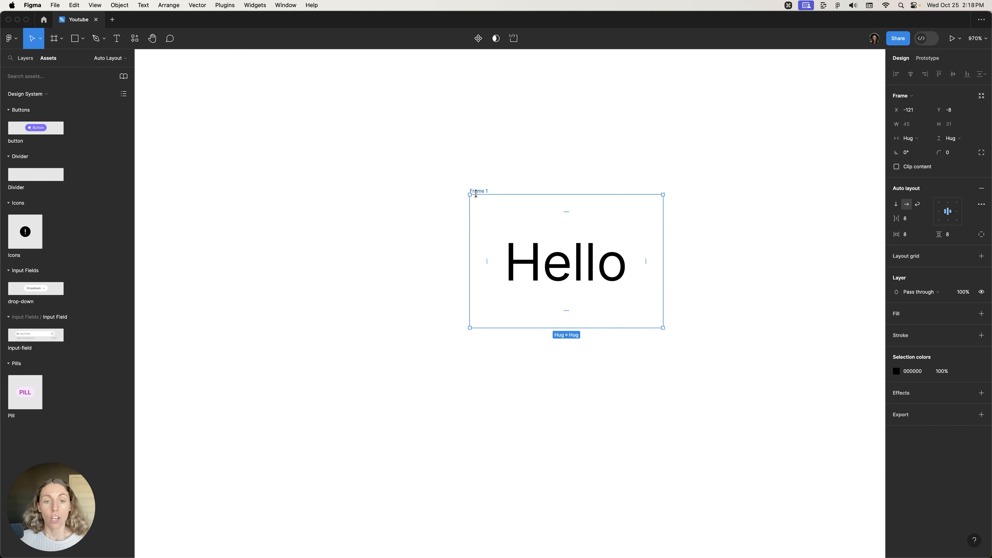
left_click(546, 260)
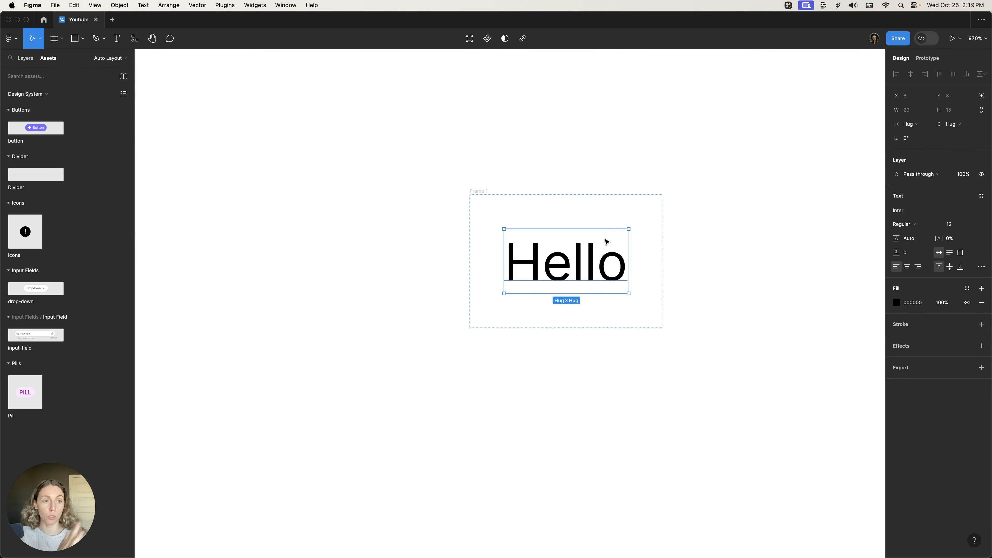
left_click(480, 193)
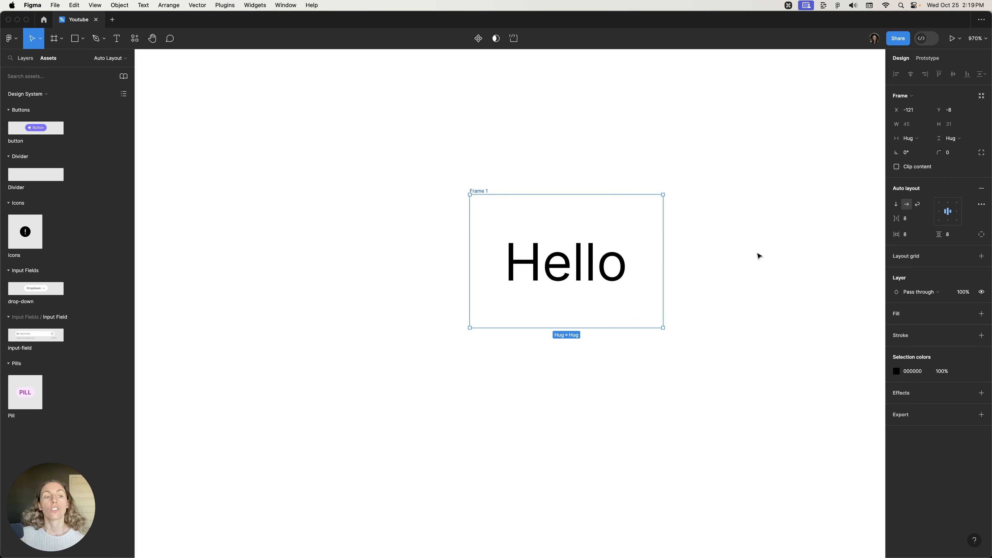
left_click(940, 213)
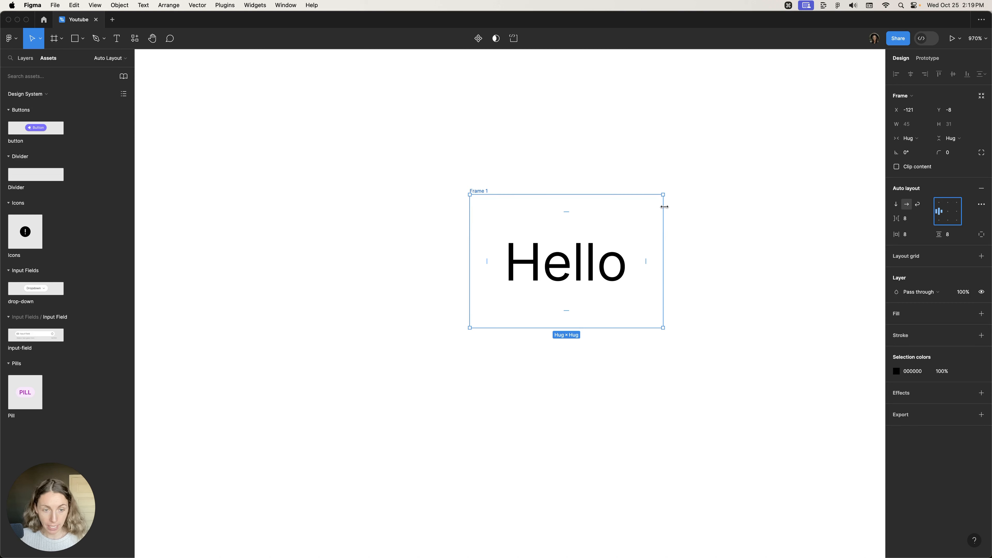
left_click_drag(664, 208, 818, 206)
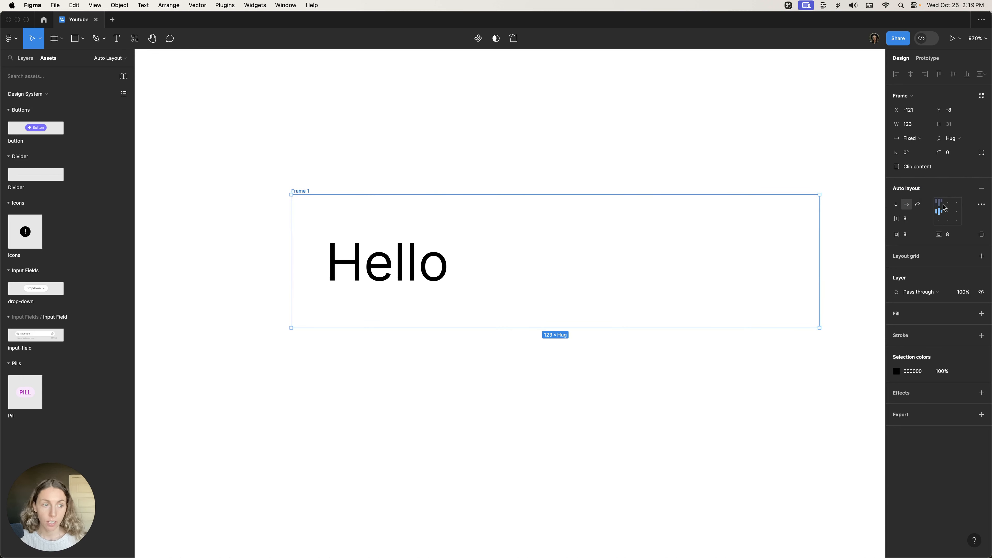
Align the frame's content to the center, try the middle-right alignment, and return it to the center
left_click(948, 211)
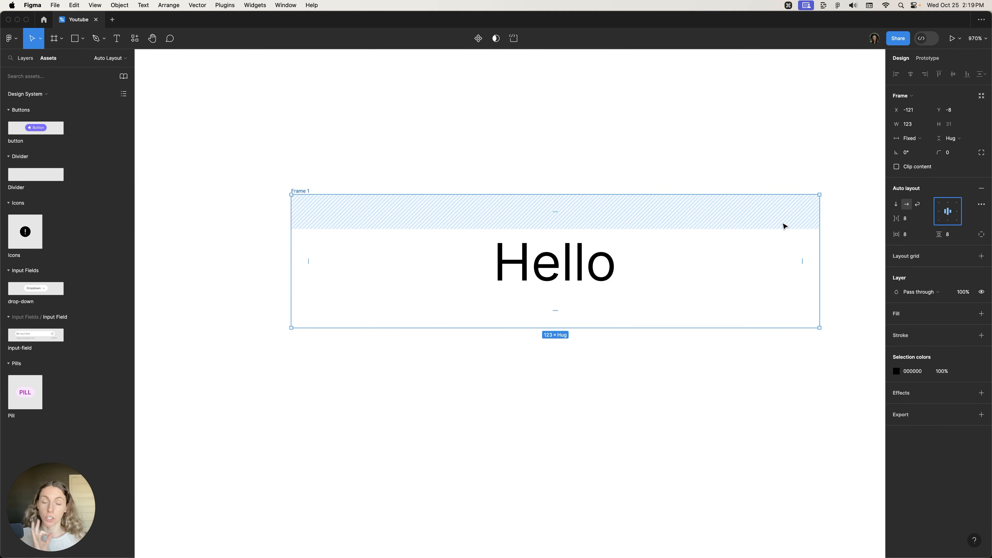
left_click(953, 214)
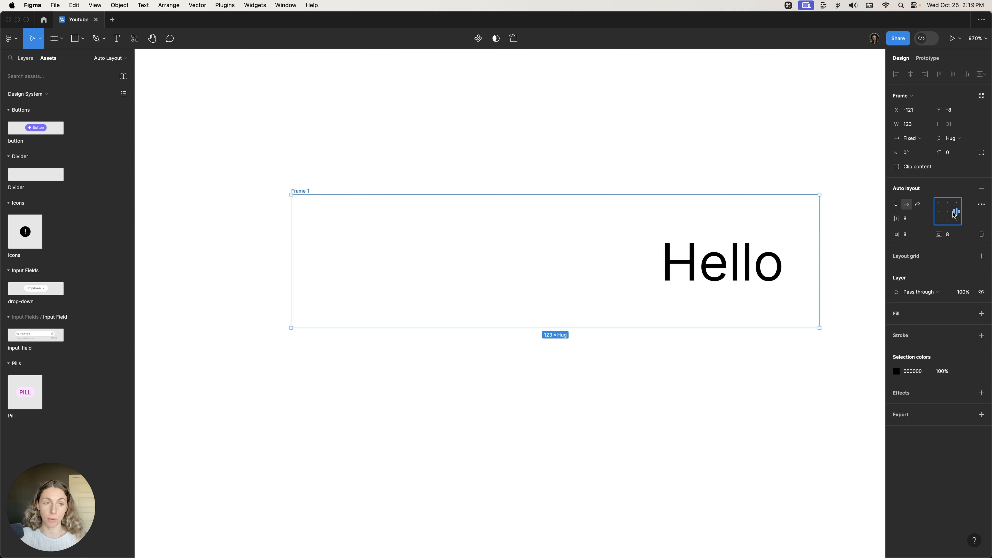
left_click(948, 210)
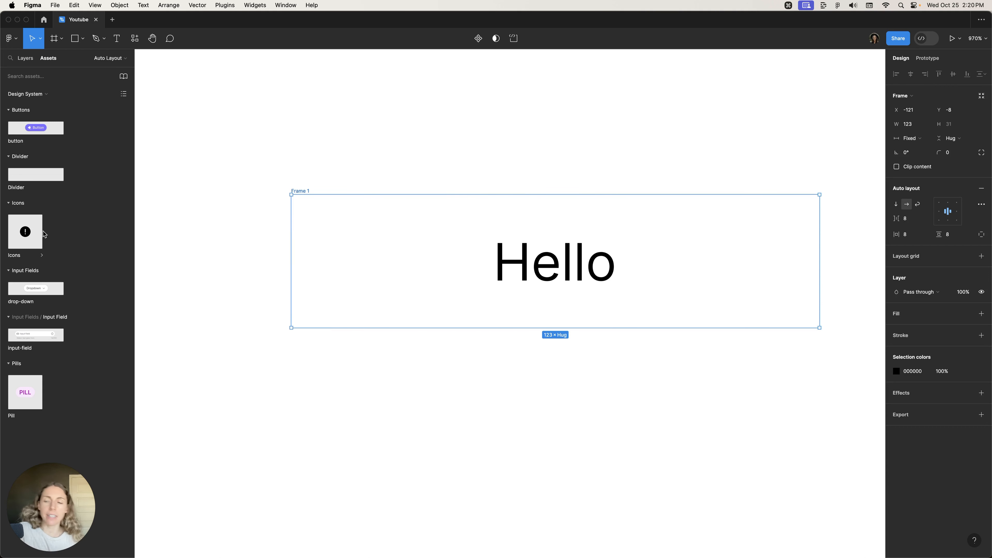
Insert the Icons component's alert-circle icon into the auto layout frame, after the "Hello" text
left_click_drag(44, 234, 640, 260)
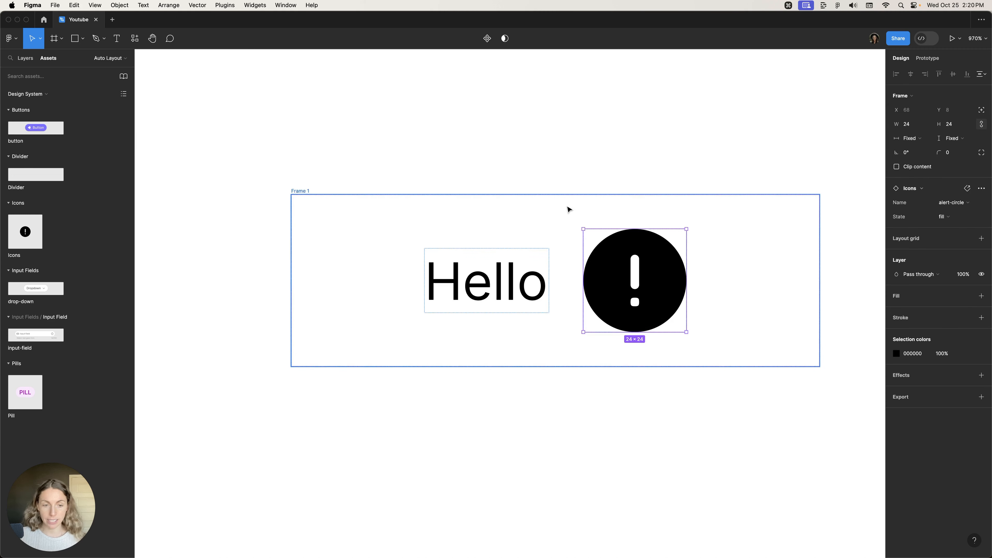
left_click(580, 203)
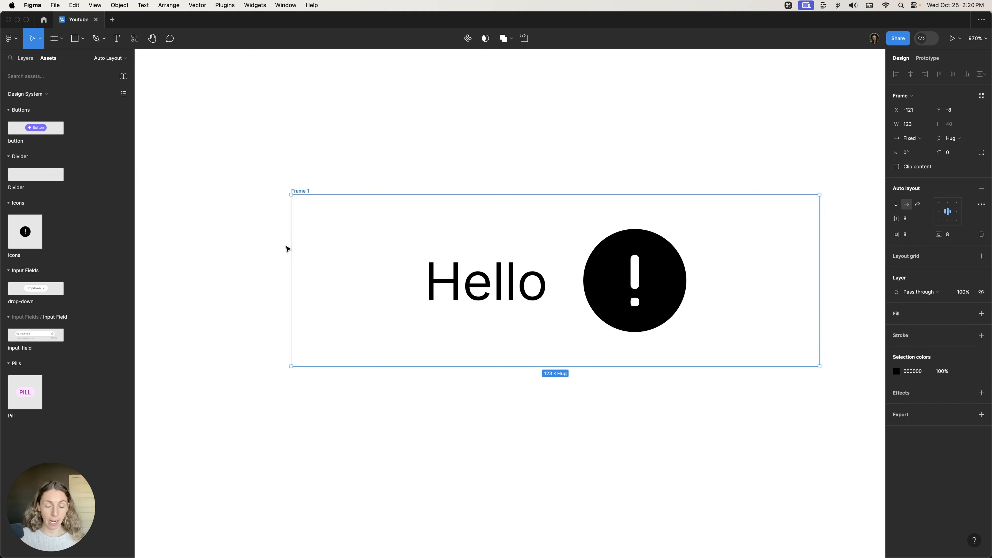
left_click(509, 275)
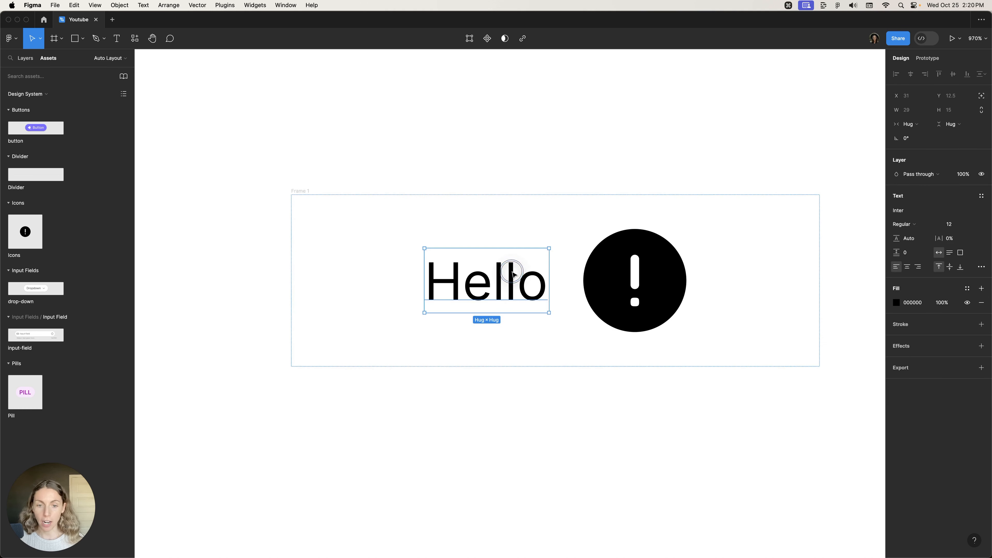
left_click(523, 210)
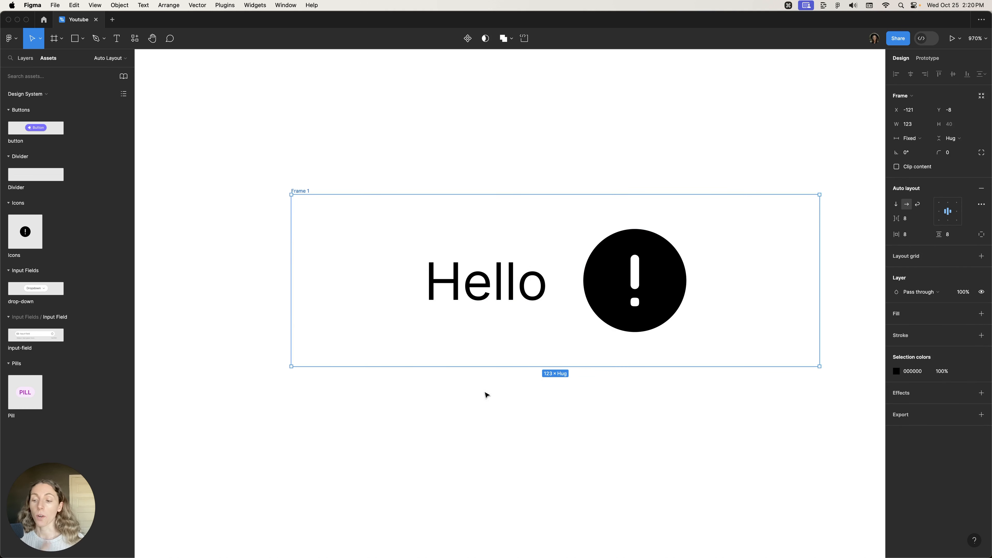
Set the horizontal gap between the "Hello" text and the icon in the frame to Auto
left_click(899, 220)
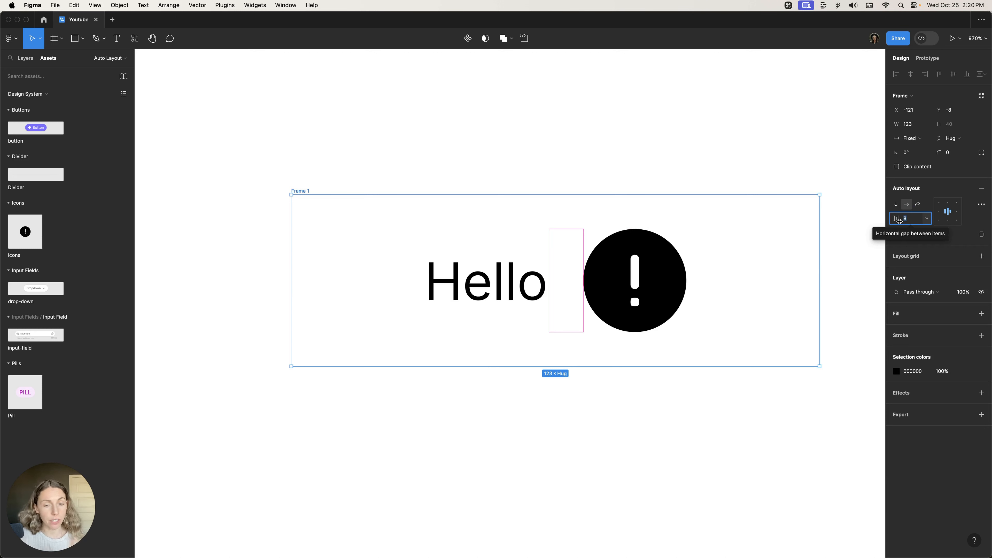
left_click(926, 218)
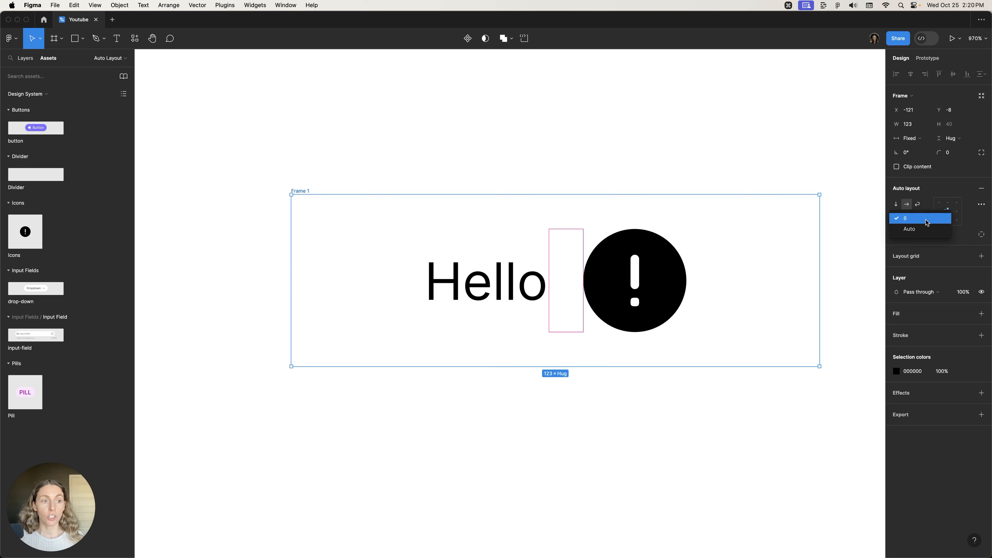
left_click(927, 191)
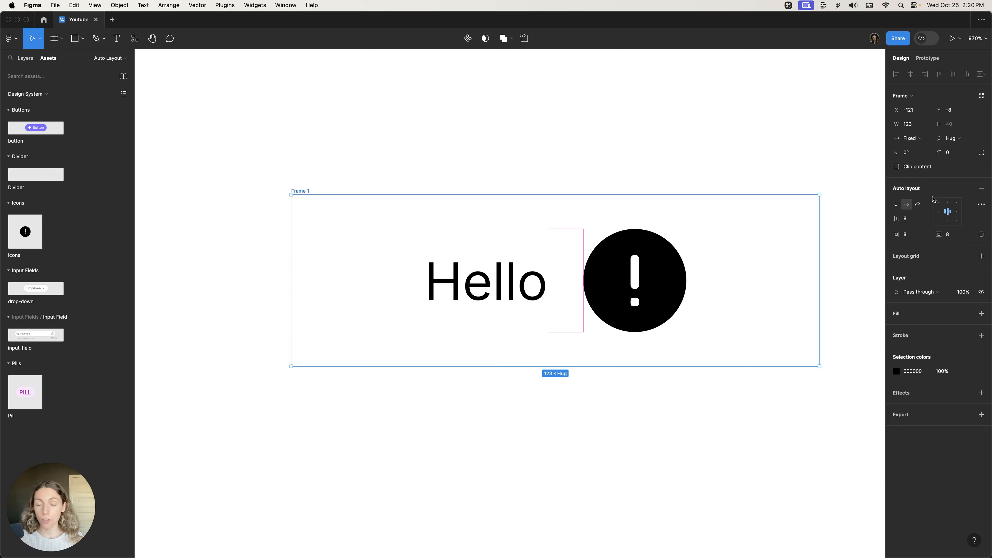
left_click(926, 218)
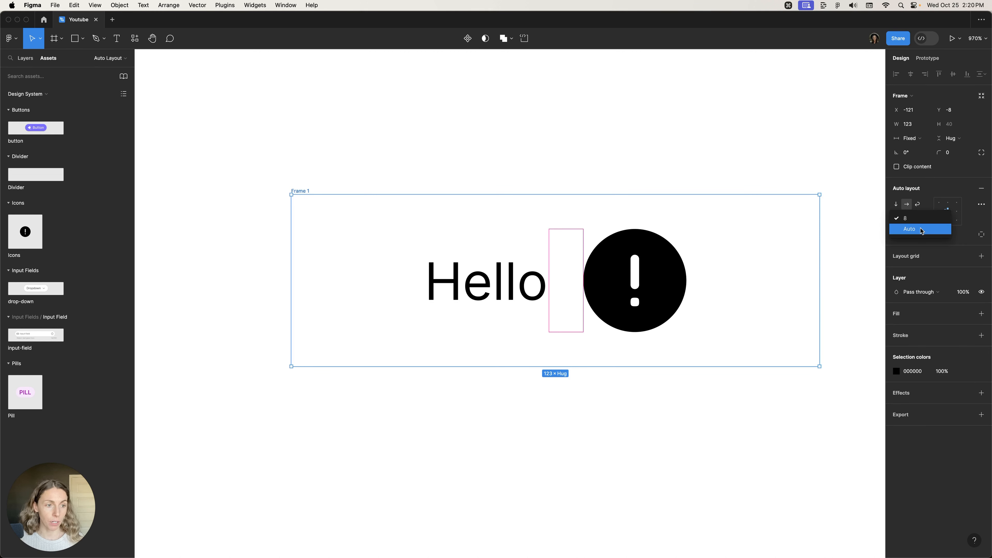
left_click(929, 189)
double_click(947, 211)
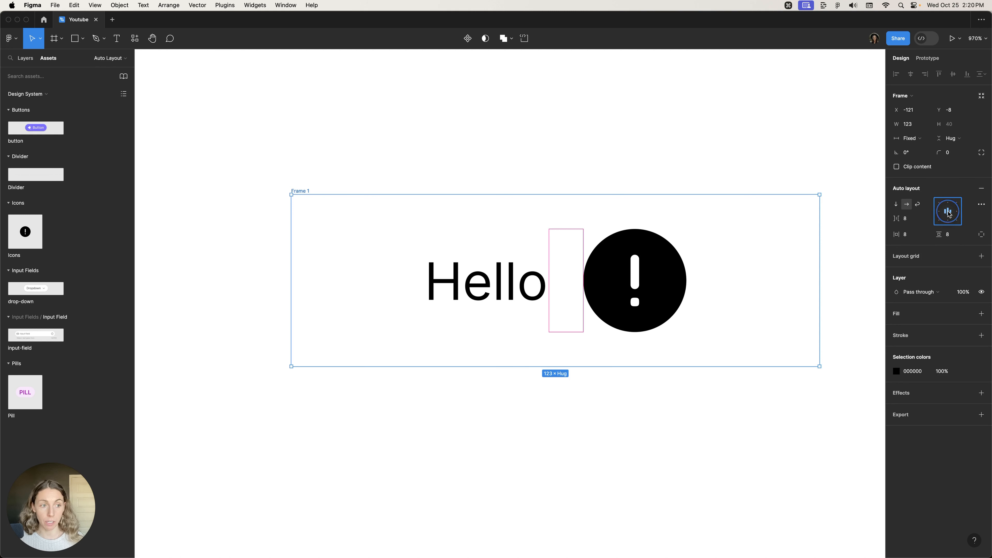
left_click(742, 164)
left_click(598, 219)
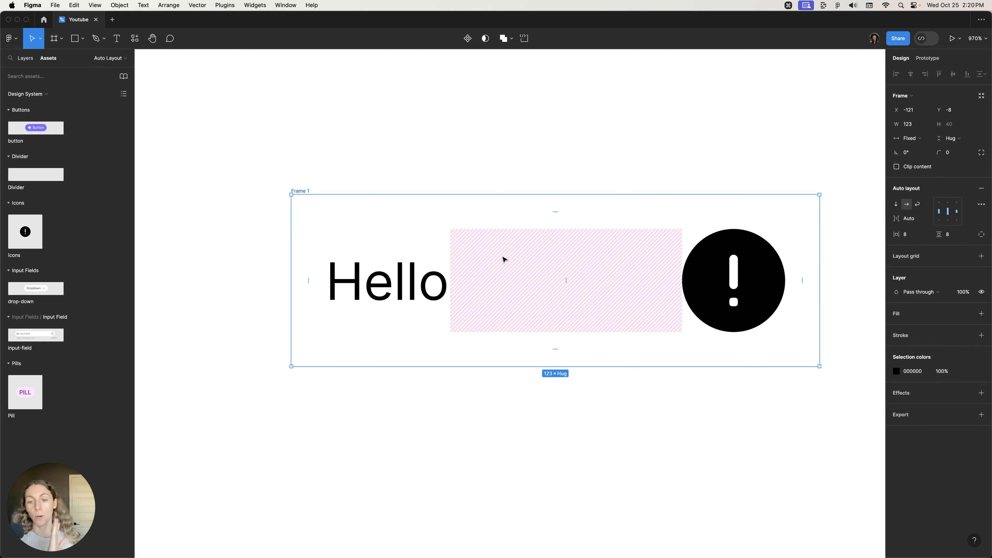
Select the "Hello" text, the alert-circle icon and the whole frame in turn to examine their spacing
left_click(422, 284)
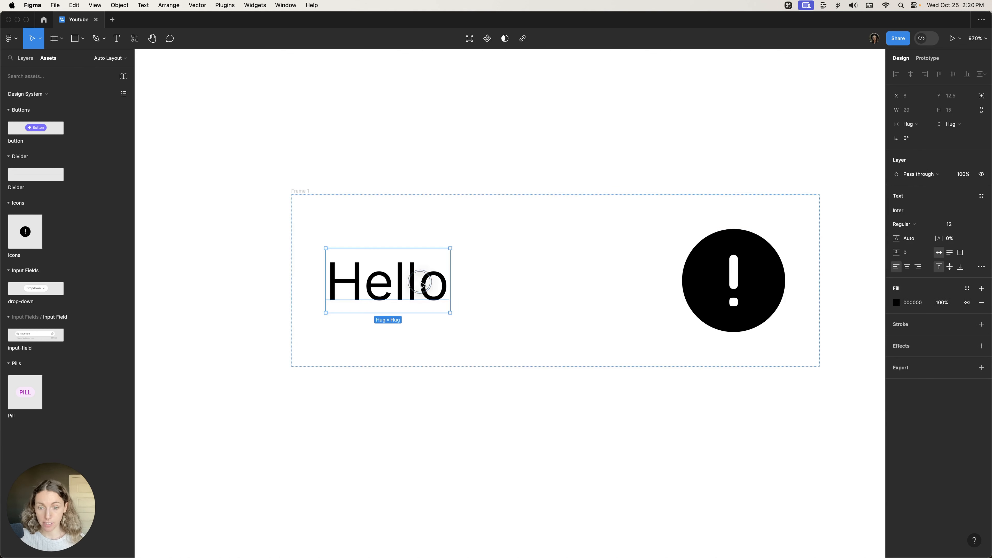
left_click(754, 287)
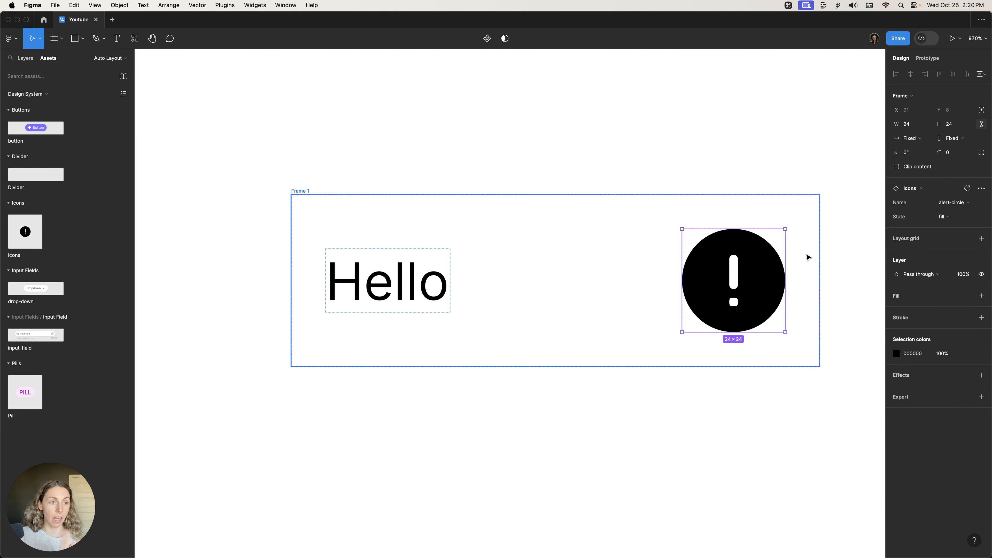
left_click(804, 252)
key("shift+a")
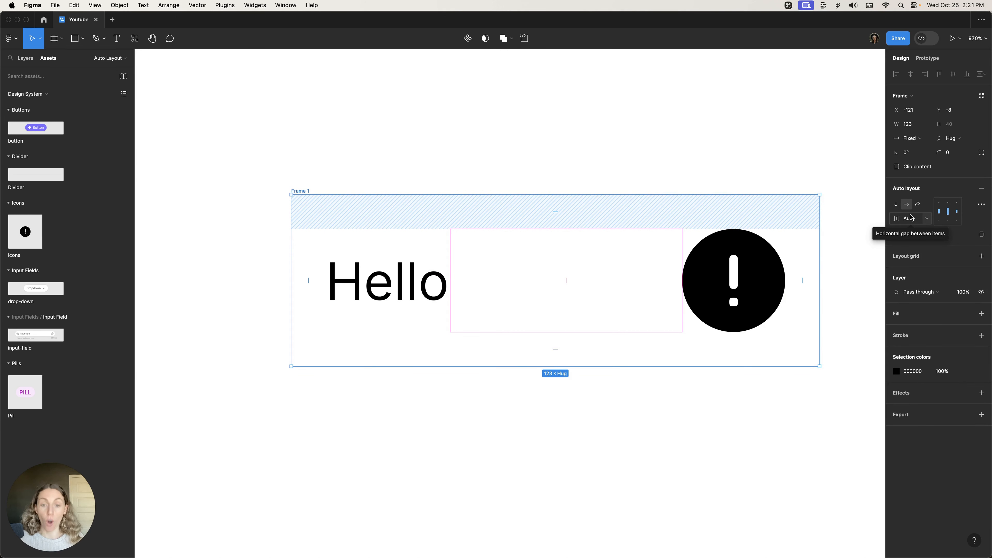
scroll(403, 168, "down", 2)
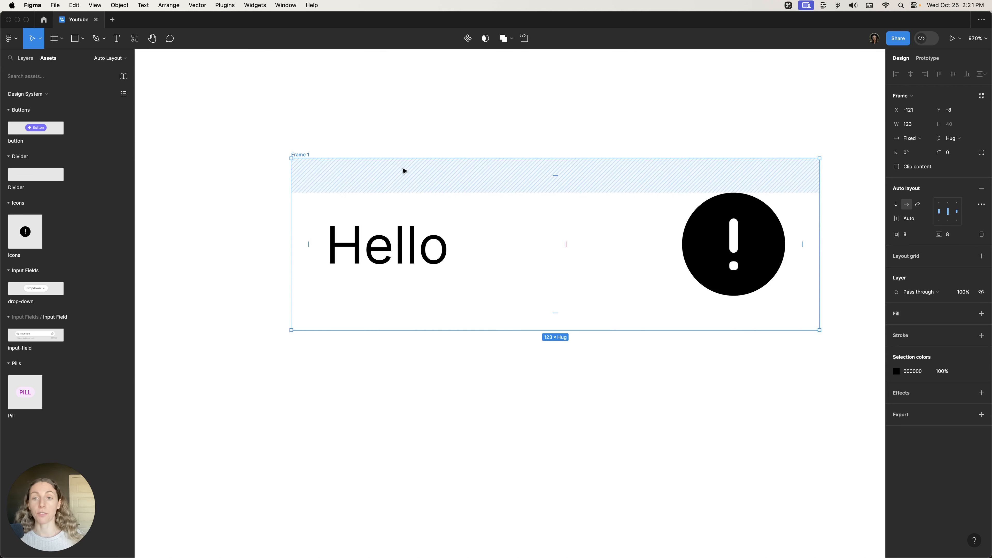
Remove the auto layout from Frame 1 and move the frame horizontally to X -128
left_click(981, 188)
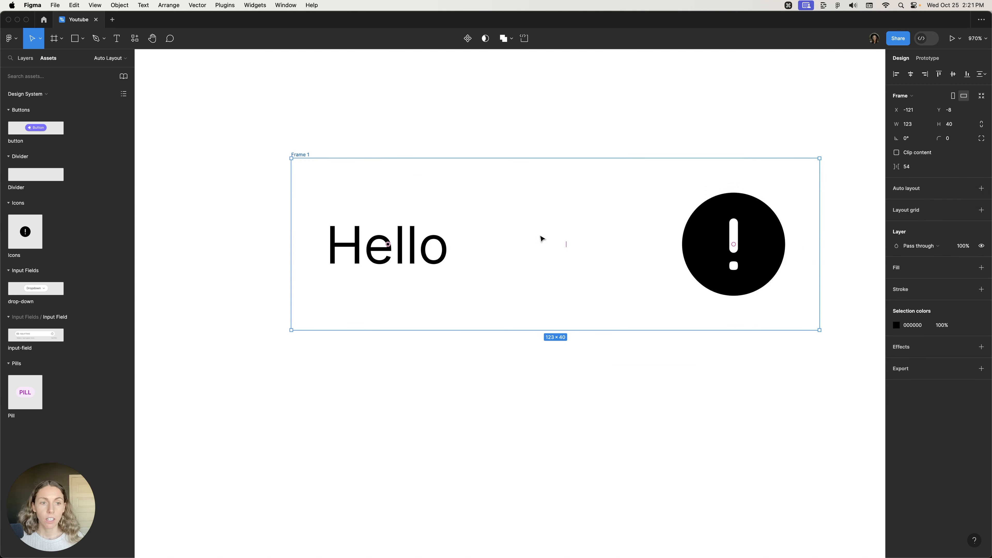
left_click(306, 238)
left_click(419, 235)
left_click(473, 211)
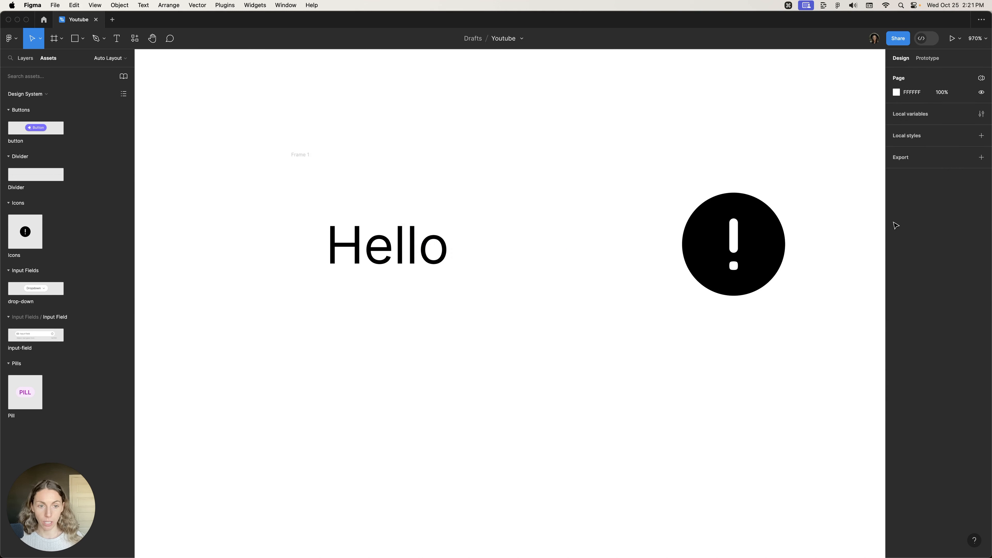
left_click(701, 222)
left_click(295, 163)
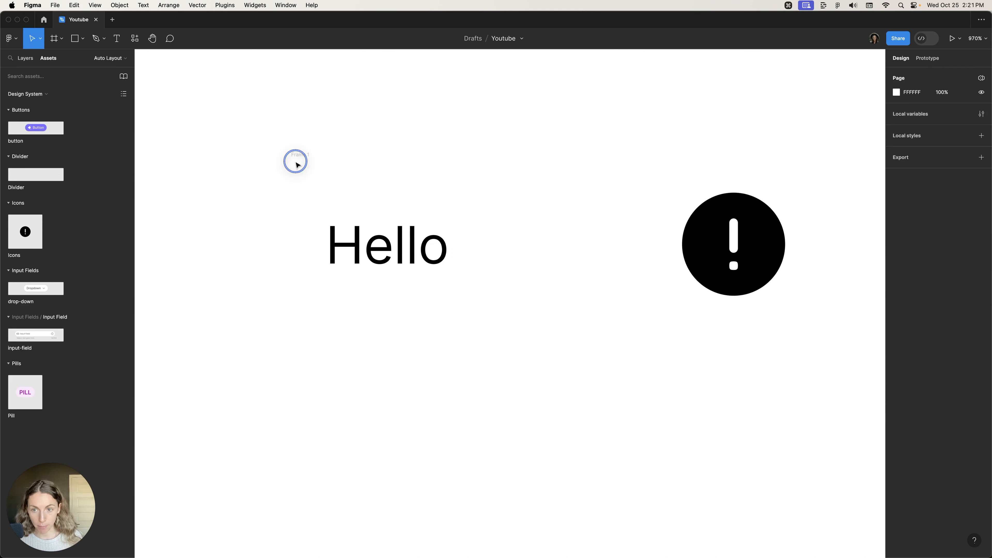
left_click(297, 154)
scroll(644, 219, "right", 2)
Try moving the alert-circle icon closer to the "Hello" text in the plain frame, and undo the move
left_click(734, 221)
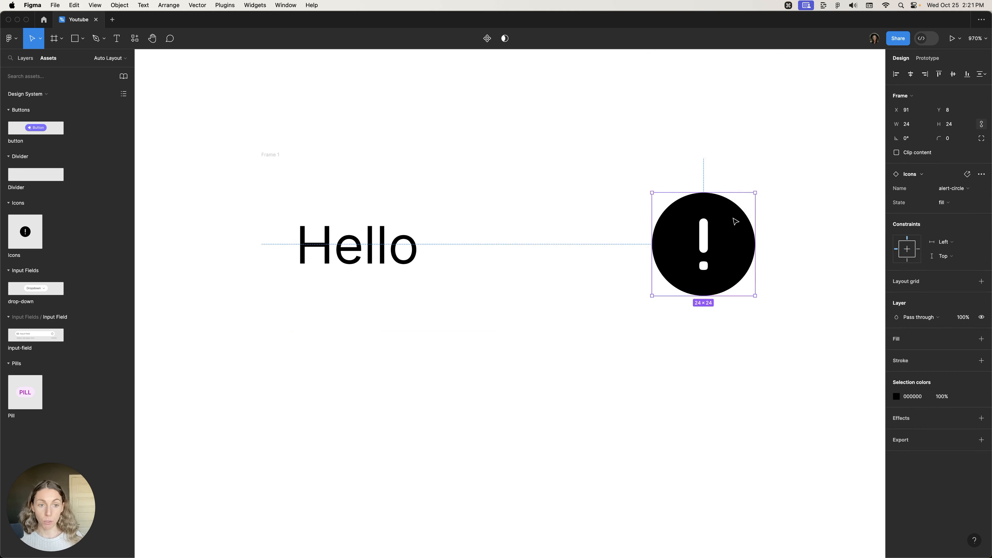
left_click_drag(733, 218, 673, 218)
key("super+z")
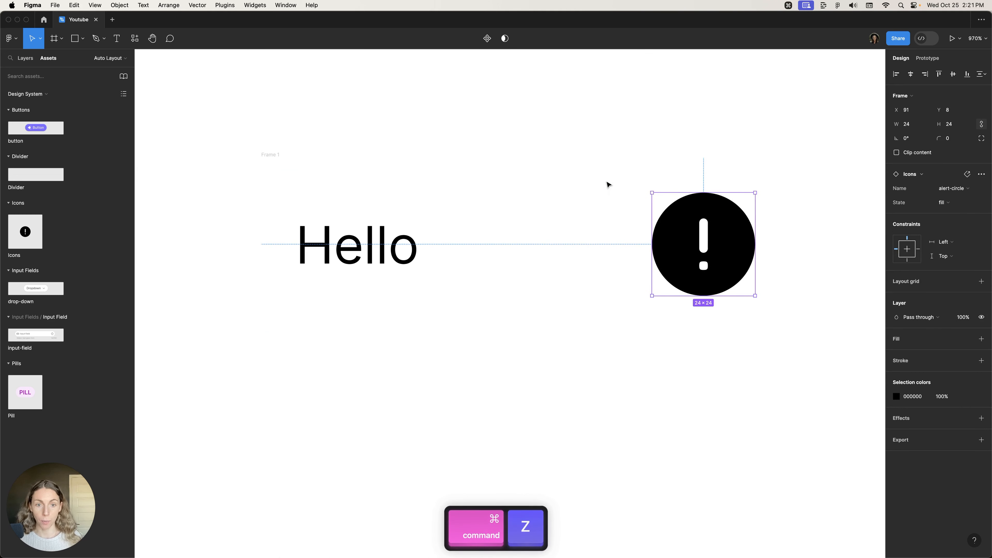
Add auto layout to Frame 1 again
left_click(607, 183)
left_click(274, 156)
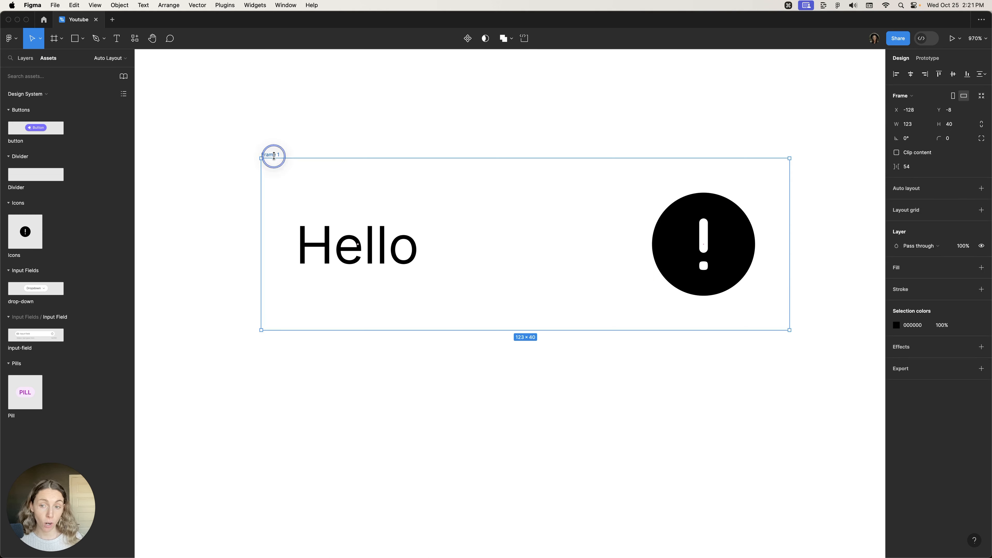
key("shift+a")
Try moving the icon inside the auto layout frame, swap the "Hello" text behind the icon, and return the text to first place
left_click(346, 236)
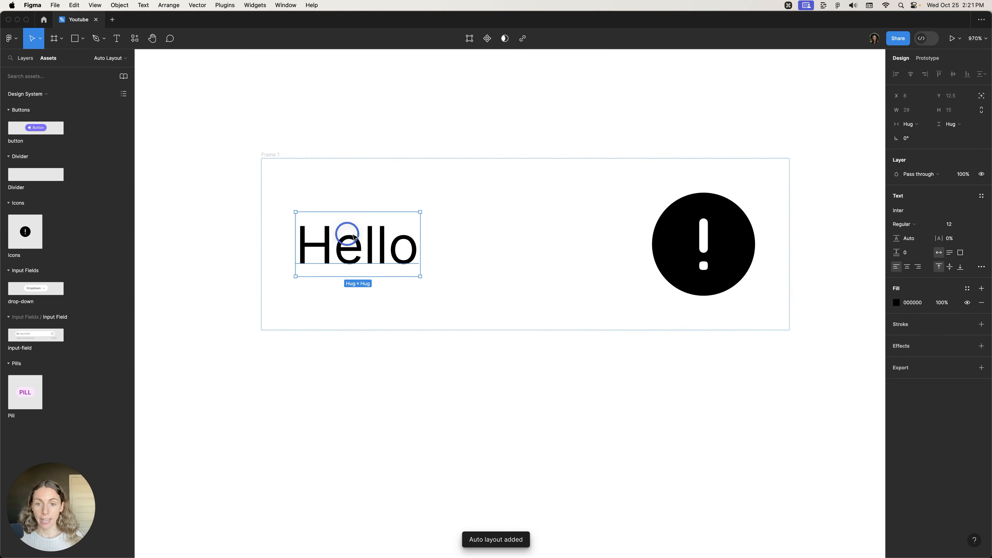
left_click_drag(713, 245, 650, 245)
left_click(418, 248)
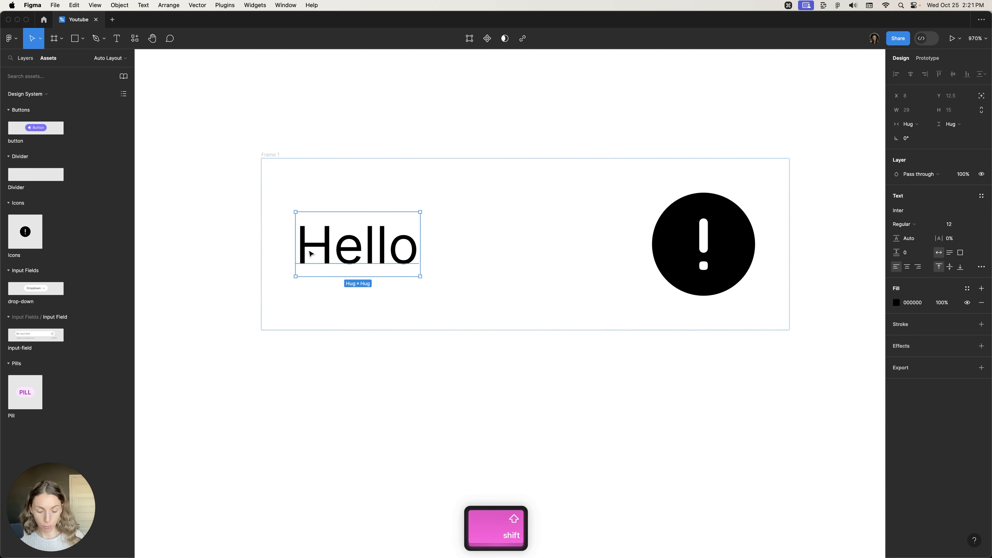
key("shift+Right")
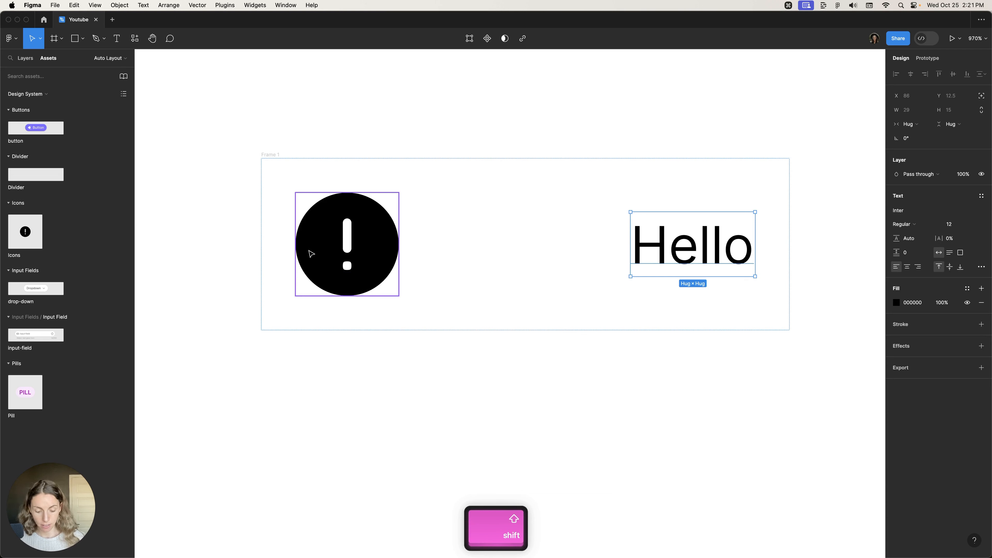
key("shift+Left")
left_click(589, 105)
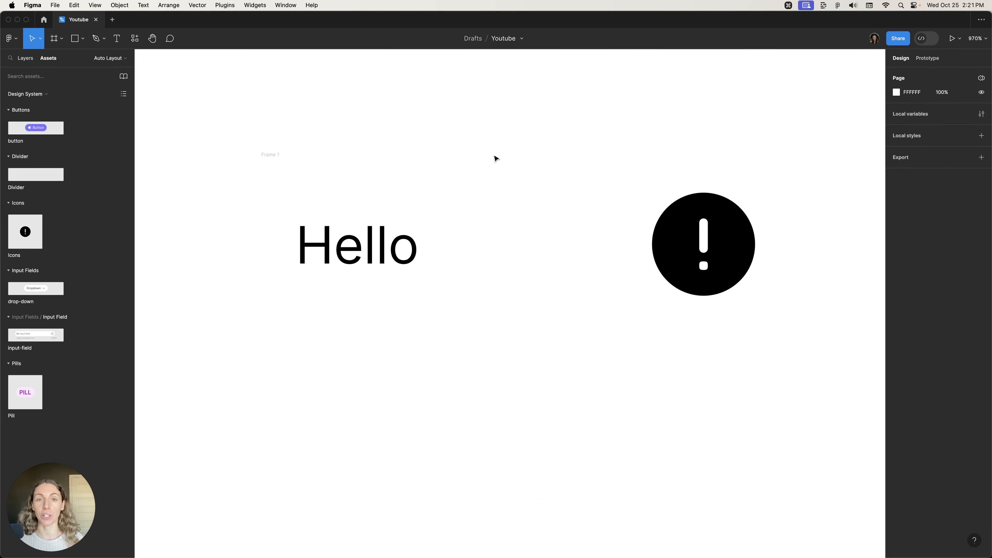
Rename the frame holding the "Hello" text and the icon as "Autolayout 1"
key("super+minus")
left_click(476, 179)
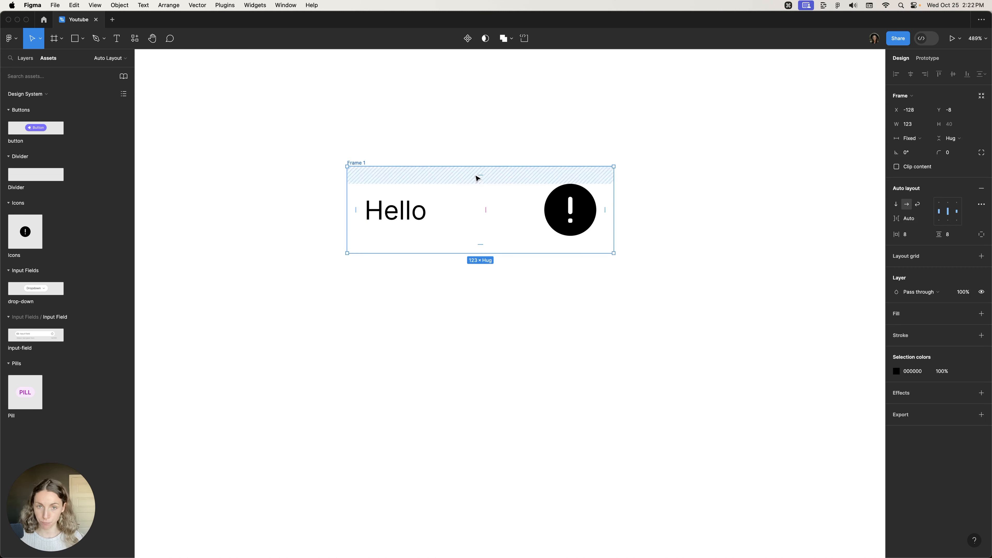
key("alt+1")
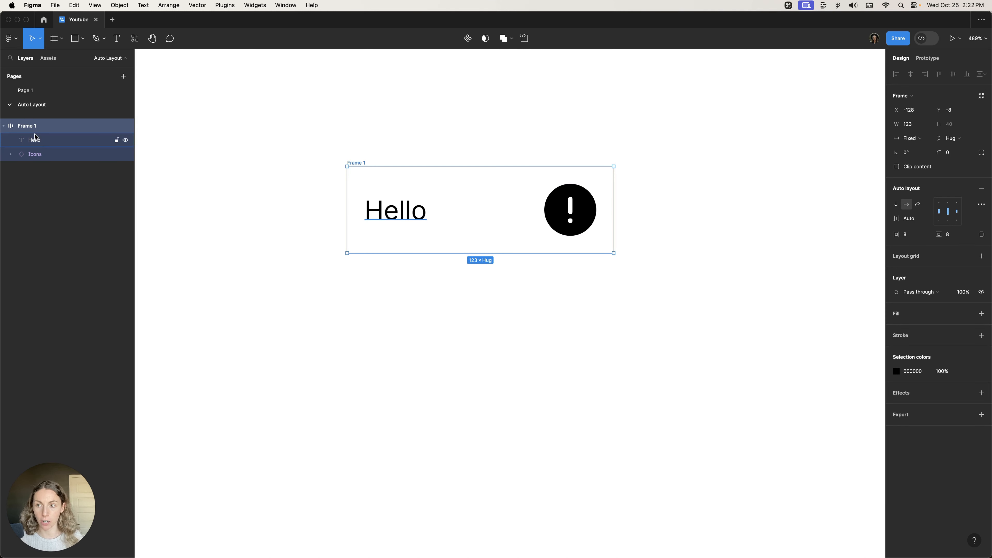
double_click(28, 126)
type("Aut")
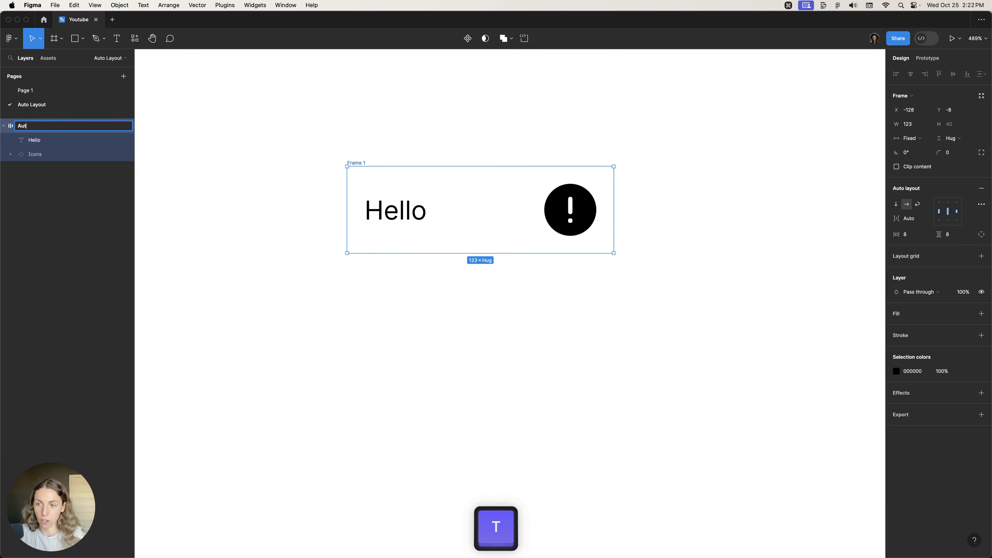
type("olauout")
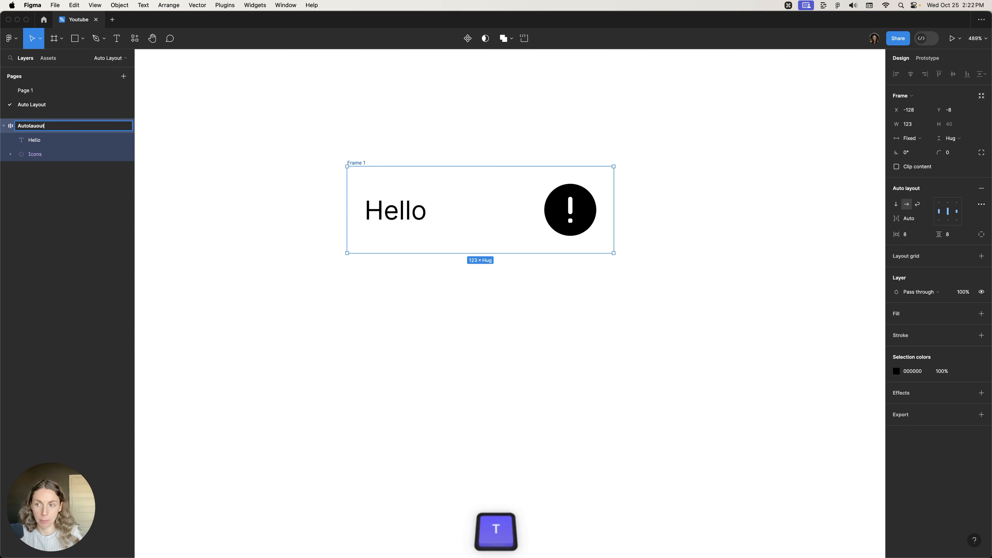
key("BackSpace")
key("BackSpace")
key("BackSpace")
type("yout 1")
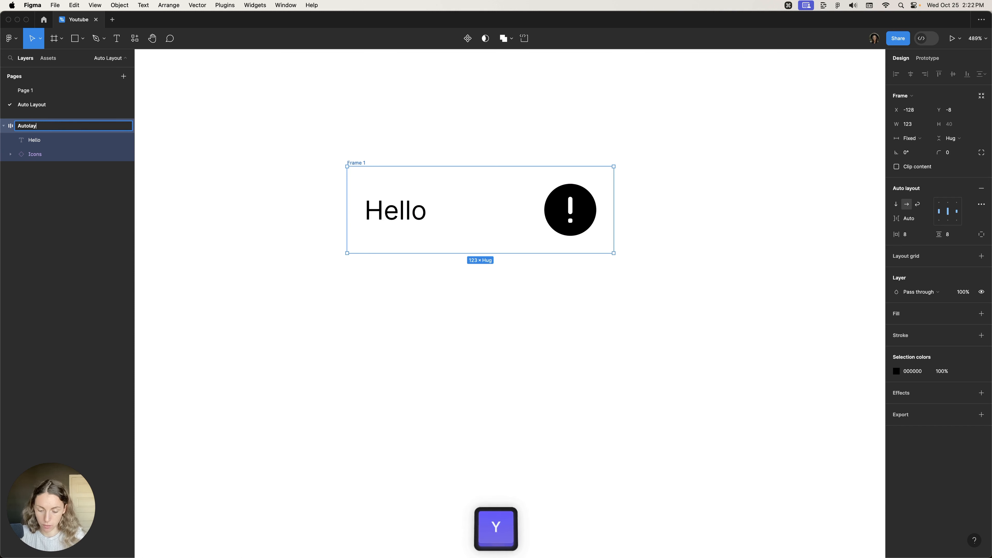
key("Return")
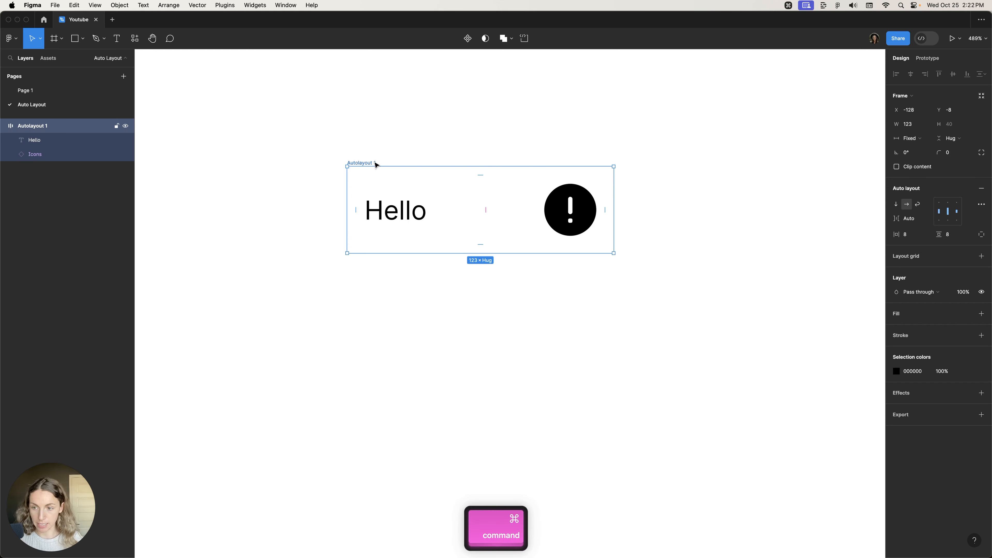
Duplicate the "Autolayout 1" frame and wrap the original and the copy in a new auto layout frame
key("super+d")
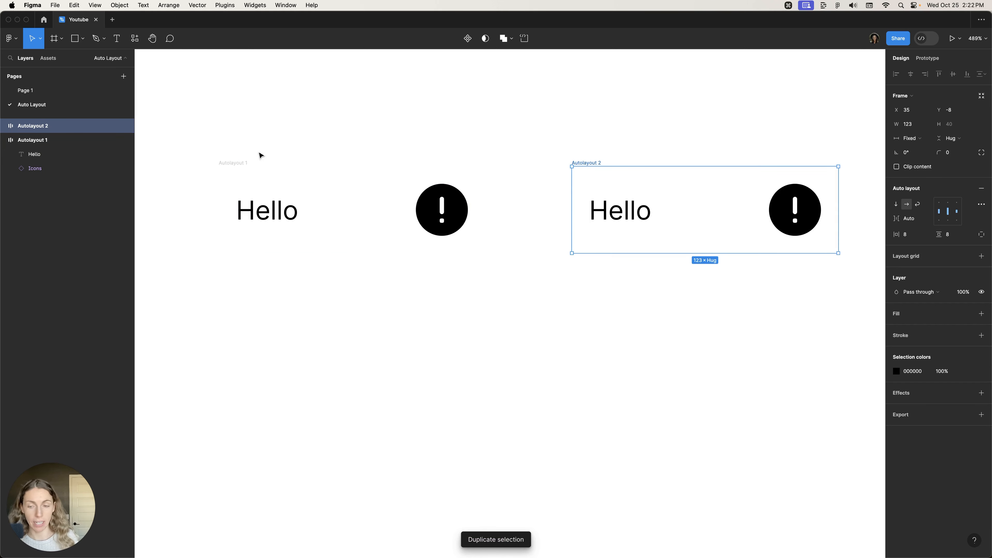
left_click_drag(188, 132, 824, 322)
scroll(657, 283, "down", 4)
left_click(3, 140)
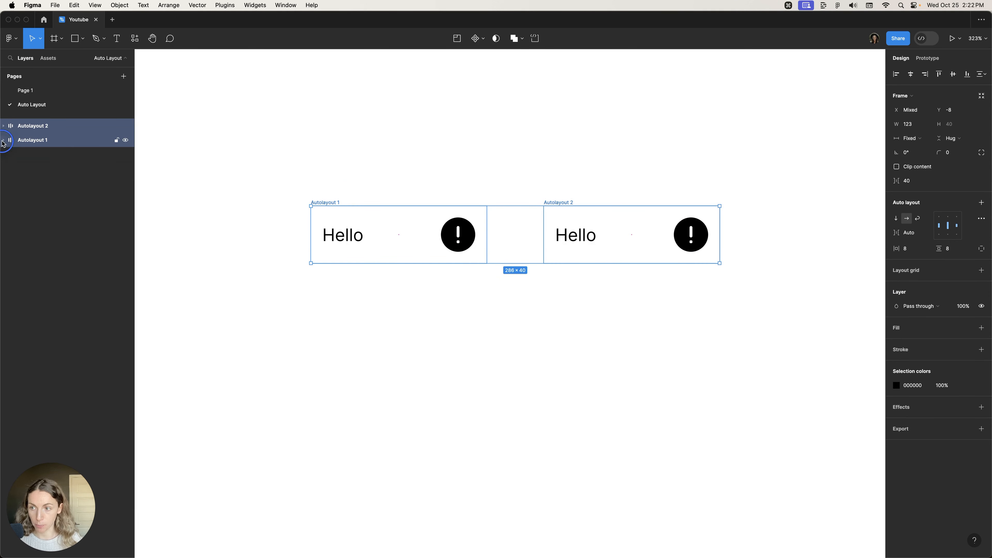
left_click(43, 173)
left_click(39, 140)
left_click(44, 126, "shift")
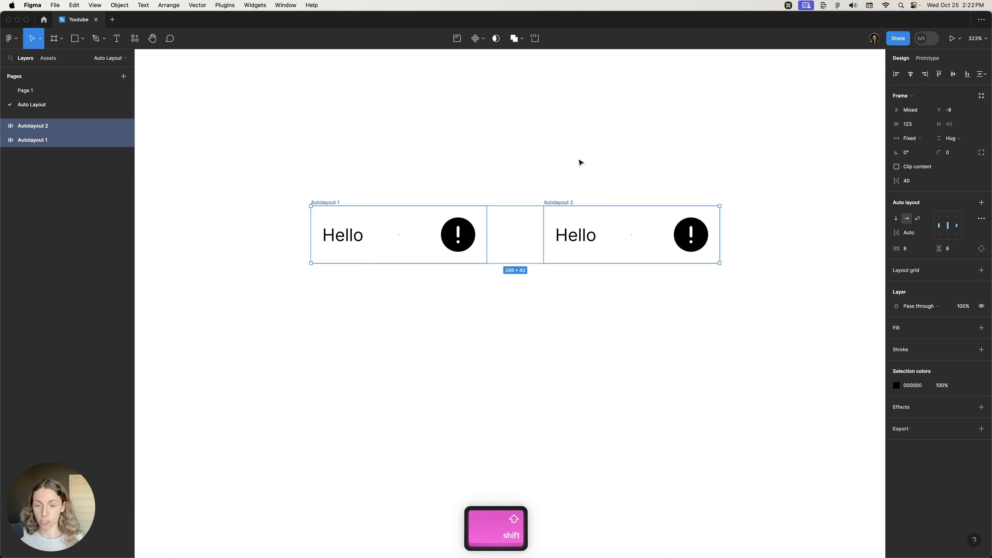
key("shift+a")
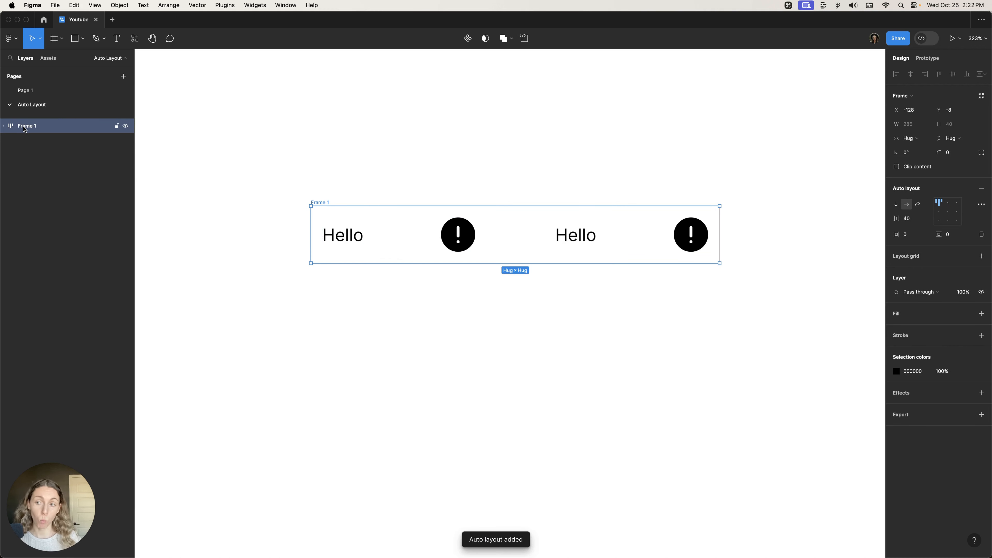
Rename the new parent frame as "Full autolayout"
double_click(23, 126)
type("Fu")
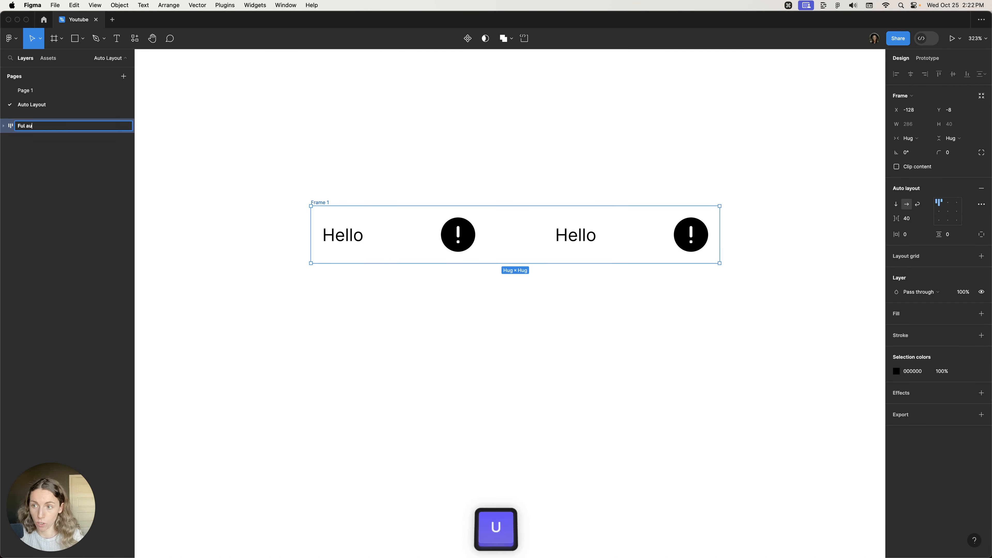
type("ll autolauout")
key("BackSpace")
key("BackSpace")
key("BackSpace")
key("BackSpace")
type("yout")
key("Return")
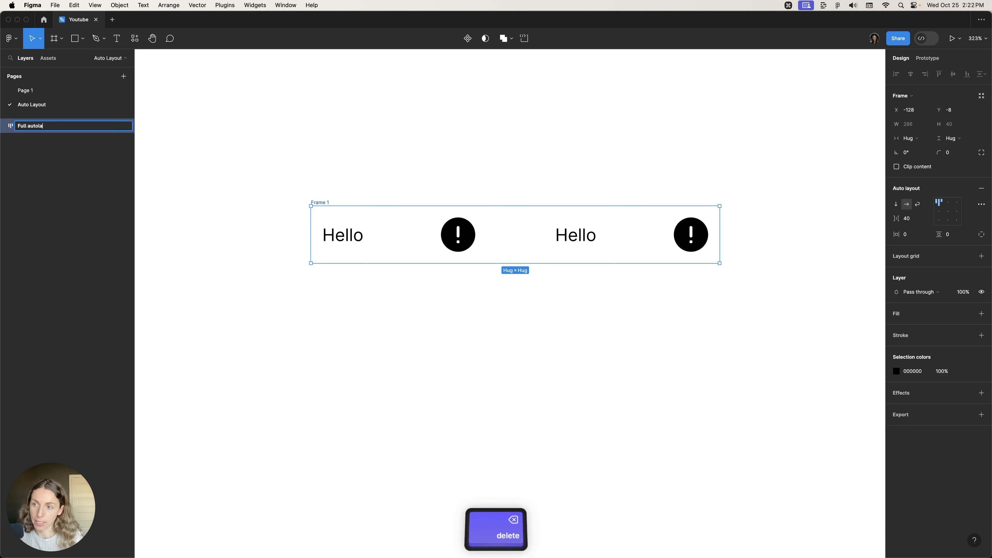
Expand the "Full autolayout" frame's layers and set the frame's auto layout direction to vertical
left_click(3, 126)
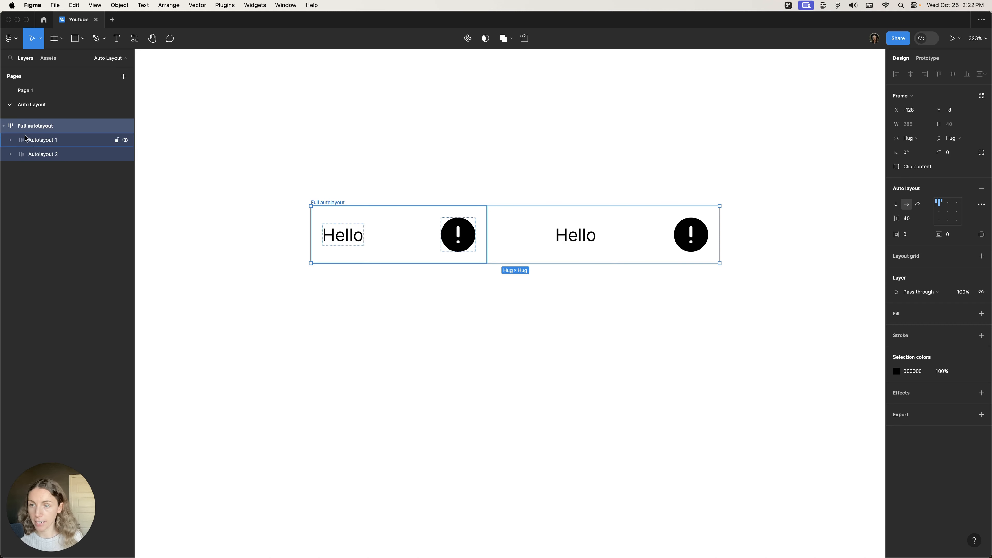
left_click(39, 154)
left_click(31, 129)
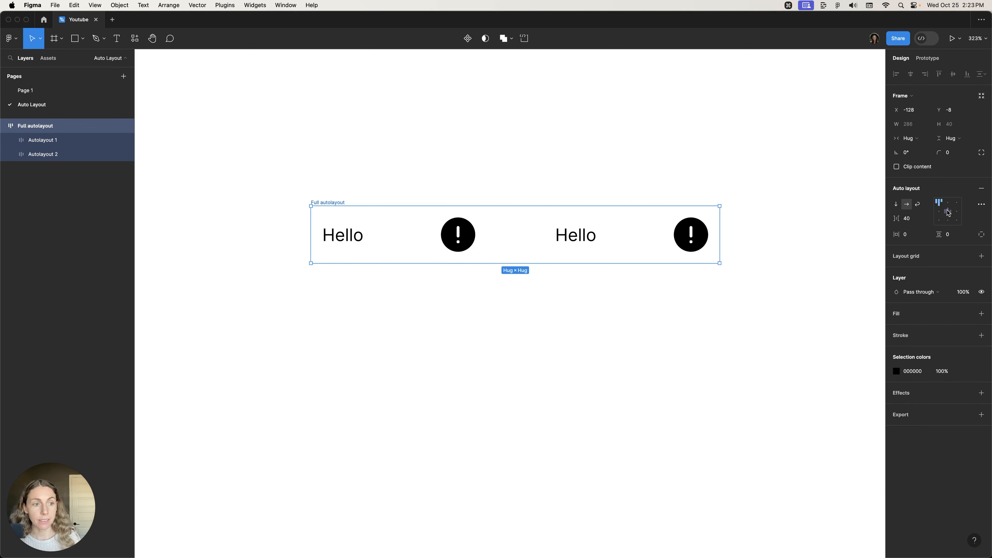
left_click(897, 204)
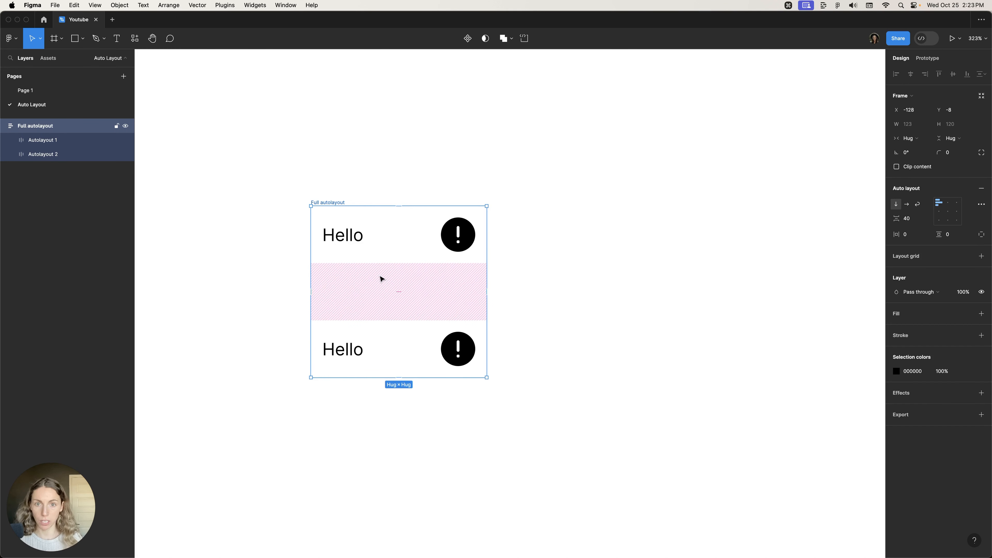
Set the vertical spacing between items in the "Full autolayout" frame to 8 and collapse its layers
left_click(915, 225)
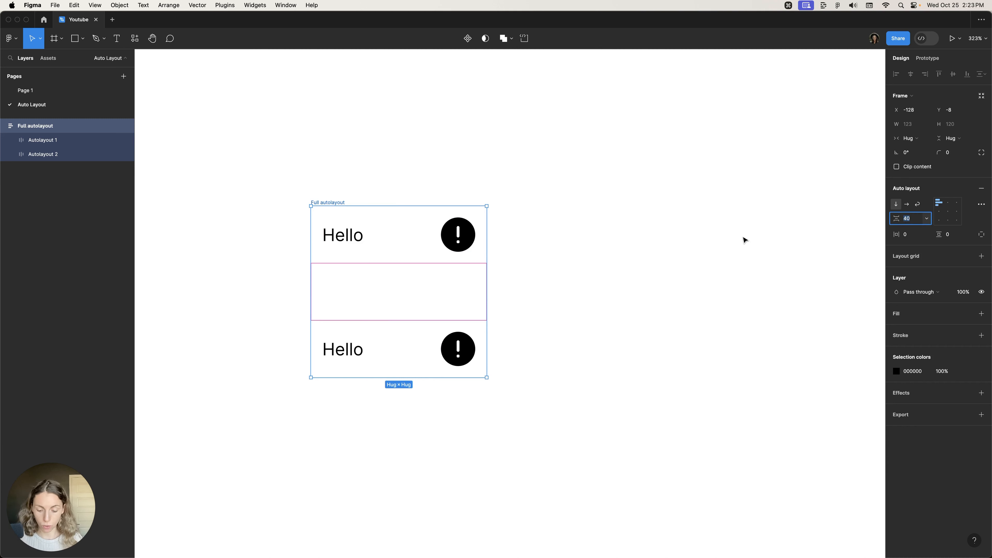
type("8")
key("Return")
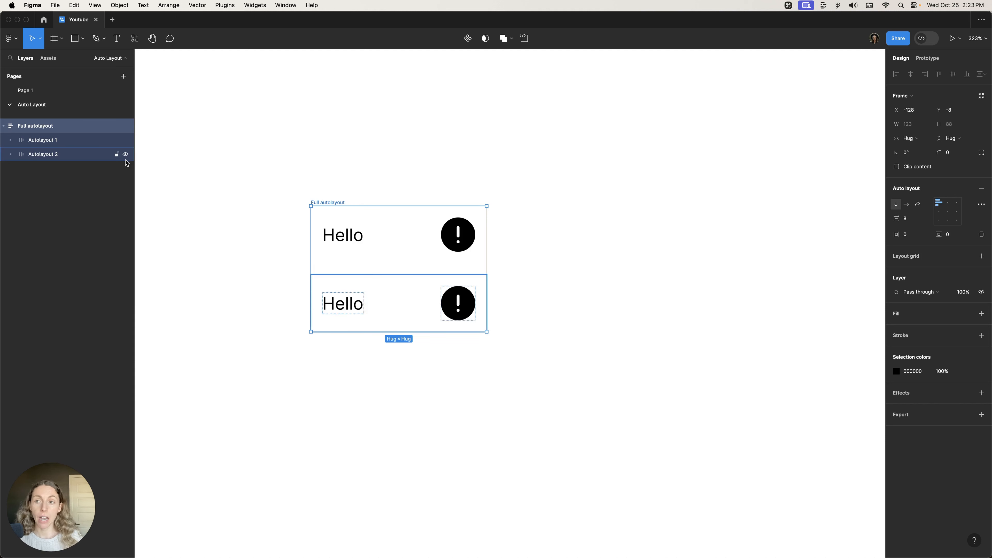
left_click(77, 154)
left_click(33, 130)
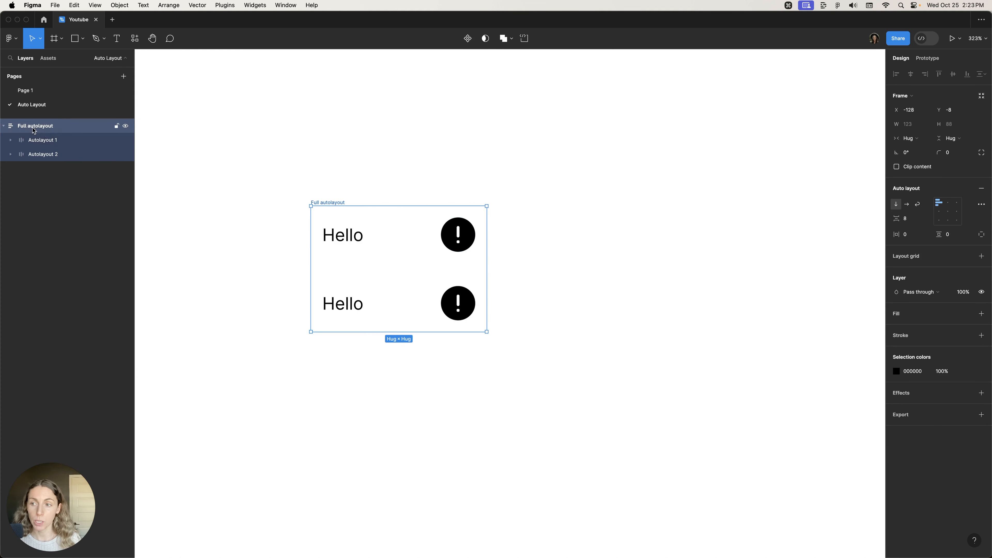
left_click(6, 126)
left_click(438, 164)
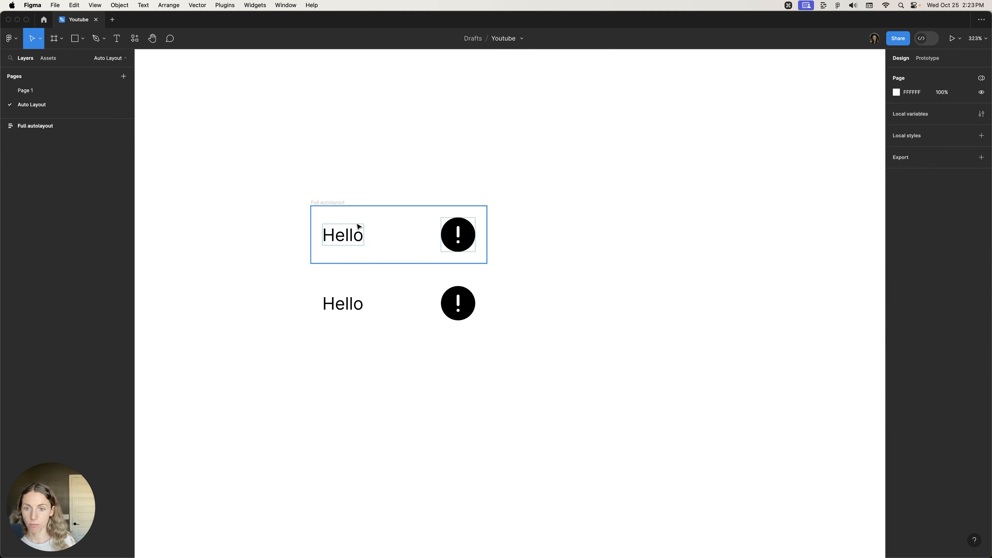
Change the text in the lower row, "Autolayout 2", to "Hi"
left_click(379, 302)
left_click(354, 301)
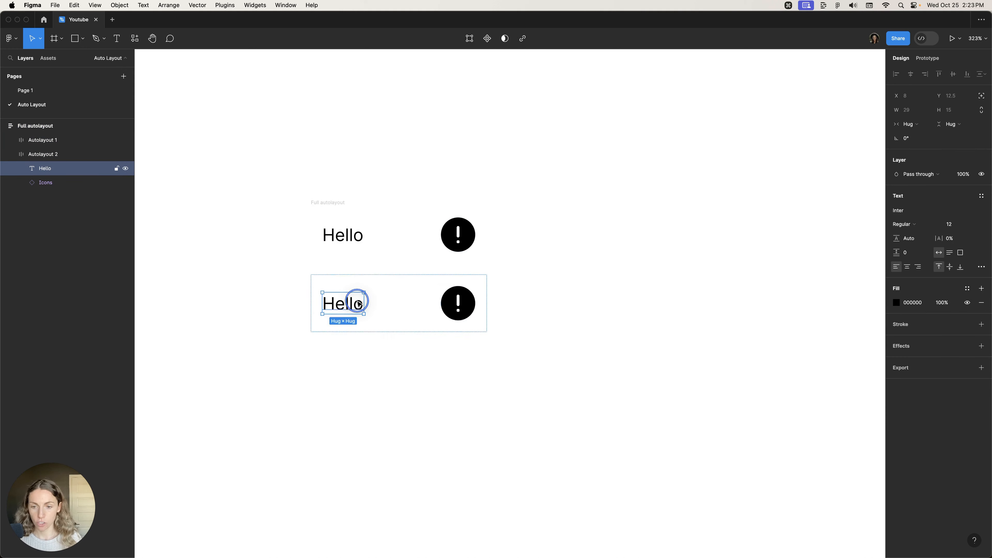
double_click(356, 301)
double_click(356, 301)
type("Hi")
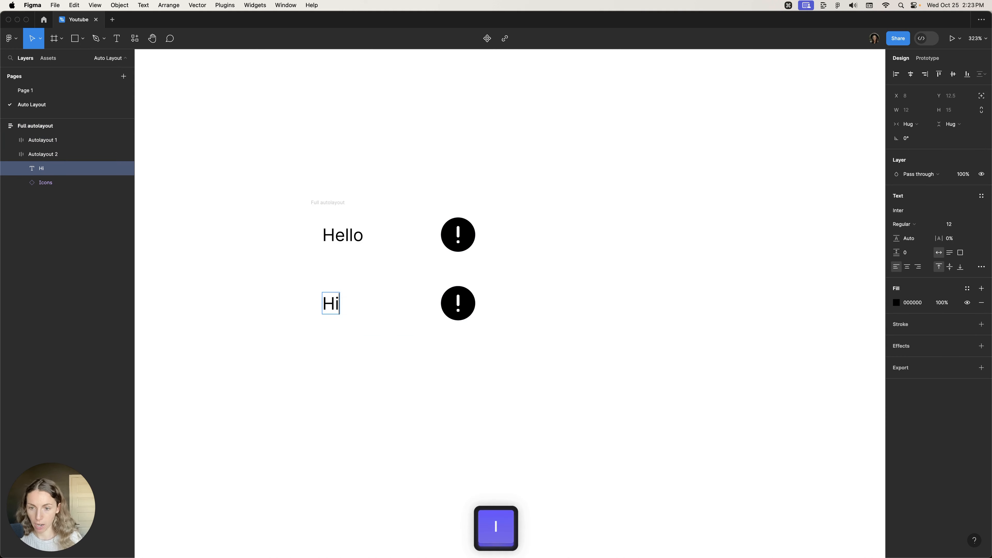
key("Escape")
Swap the alert icon in the "Hi" row for the filled inbox tray icon
left_click(463, 308)
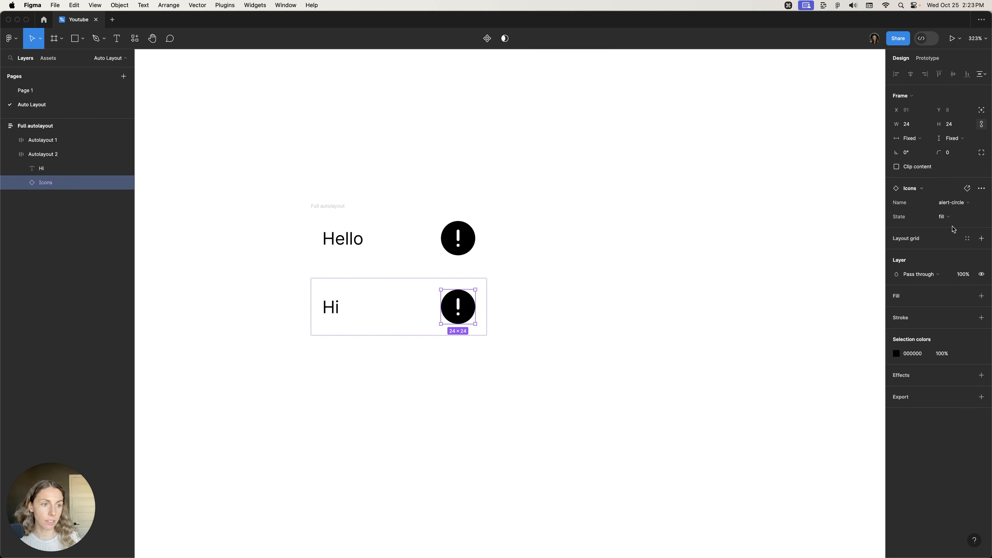
left_click(960, 202)
left_click(949, 252)
left_click(774, 250)
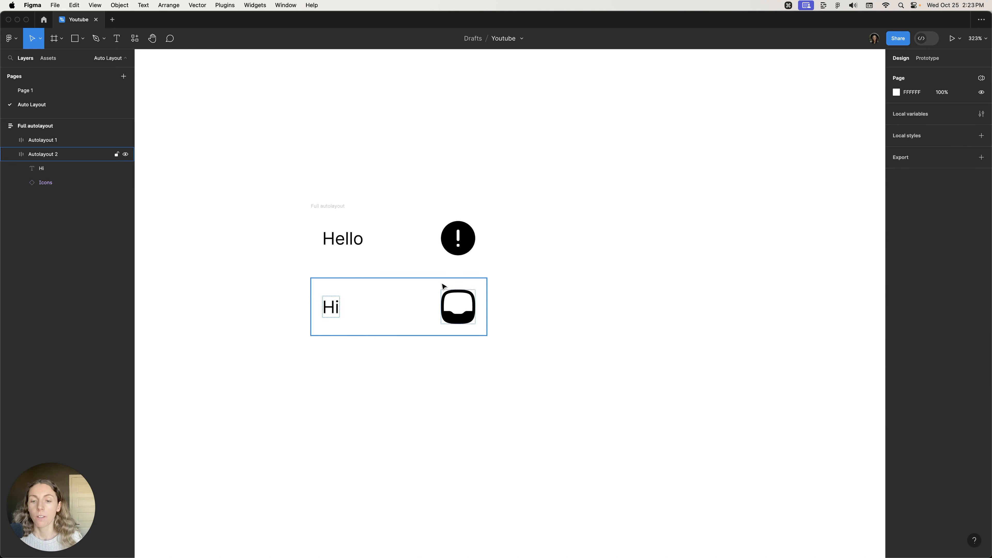
Reorder the rows so the "Hi" row sits above the "Hello" row
left_click(441, 281)
key("Up")
Duplicate the "Hello" row nine times inside the "Full autolayout" frame
left_click(465, 288)
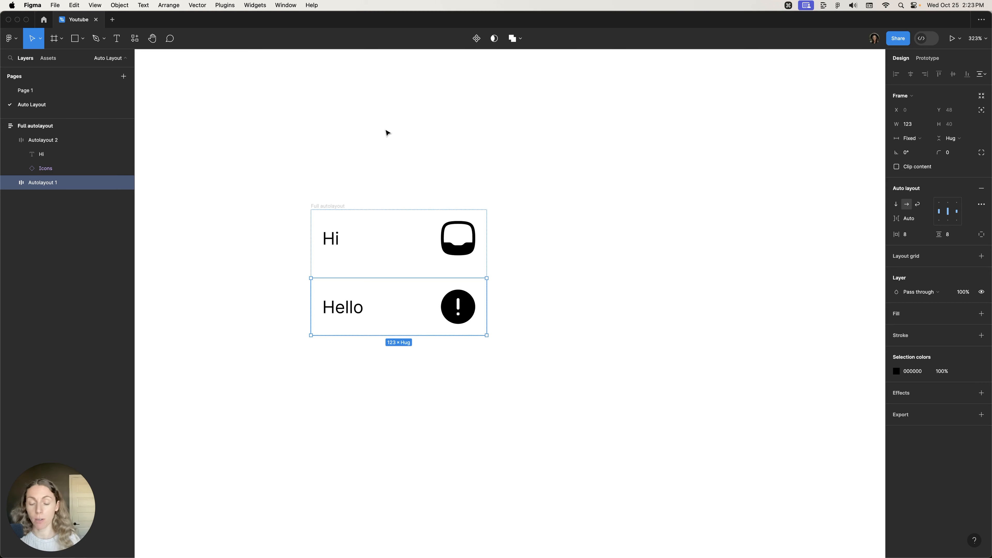
key("super+d")
key("super+d")
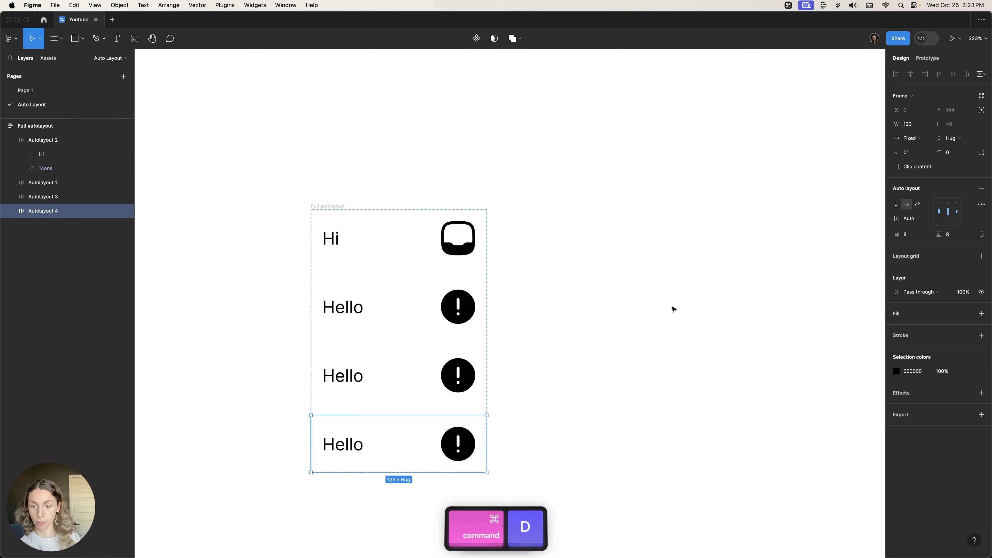
key("super+d")
key("super+d")
key("super+d")
key("super+d")
key("super+d")
key("super+d")
key("super+d")
scroll(565, 295, "down", 10)
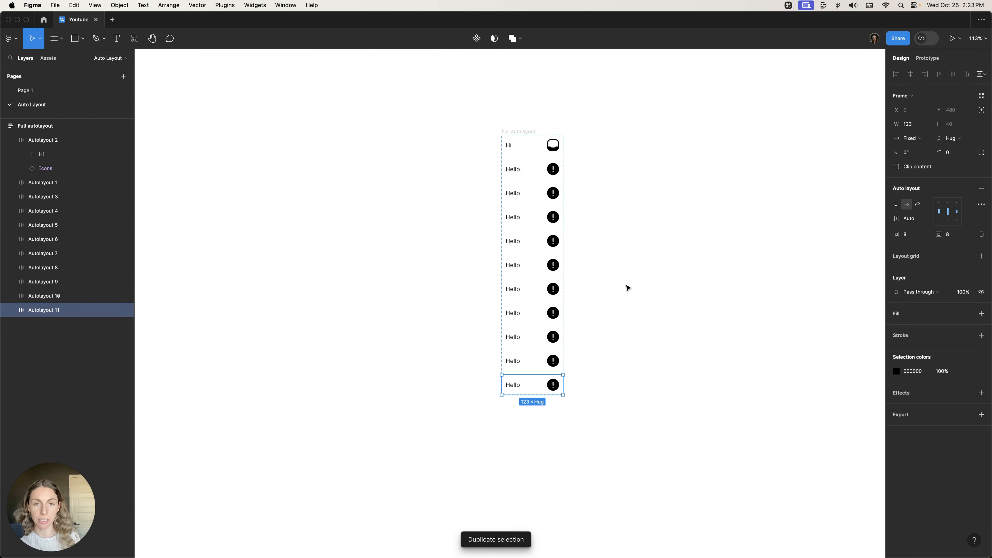
scroll(627, 288, "right", 3)
left_click(578, 275)
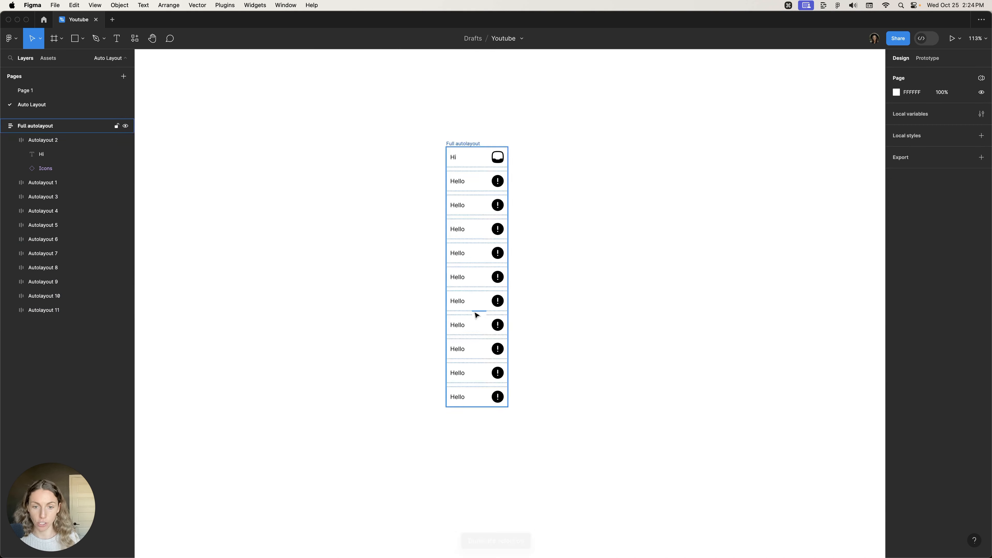
Change the text of the seventh row, "Autolayout 7", to "HIIII"
left_click(471, 308)
double_click(458, 302)
type("HIIII")
left_click(626, 260)
left_click(531, 302)
Move the "HIIII" row down to the last place in the "Full autolayout" frame
left_click(454, 303)
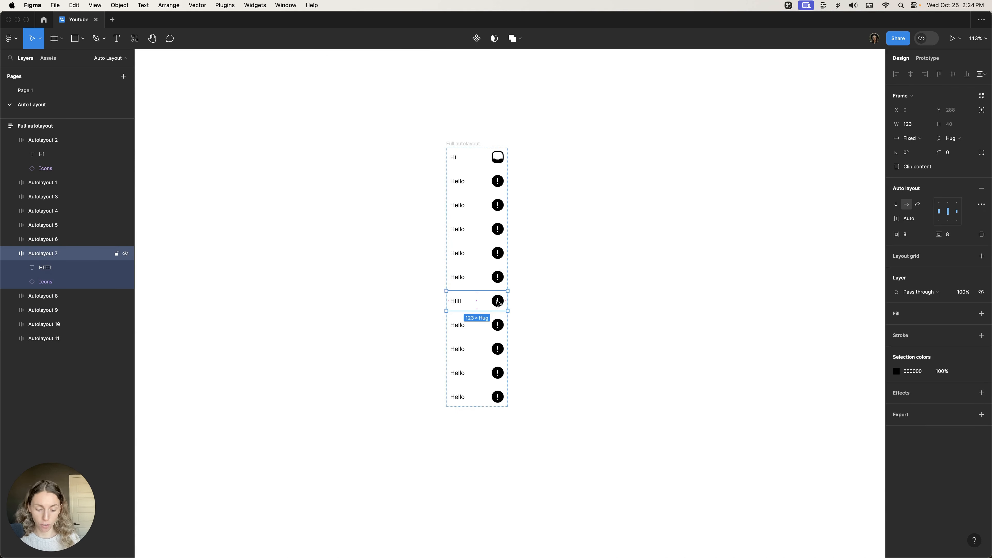
key("shift+Down")
key("shift+Down")
key("shift+Down")
key("shift+Down")
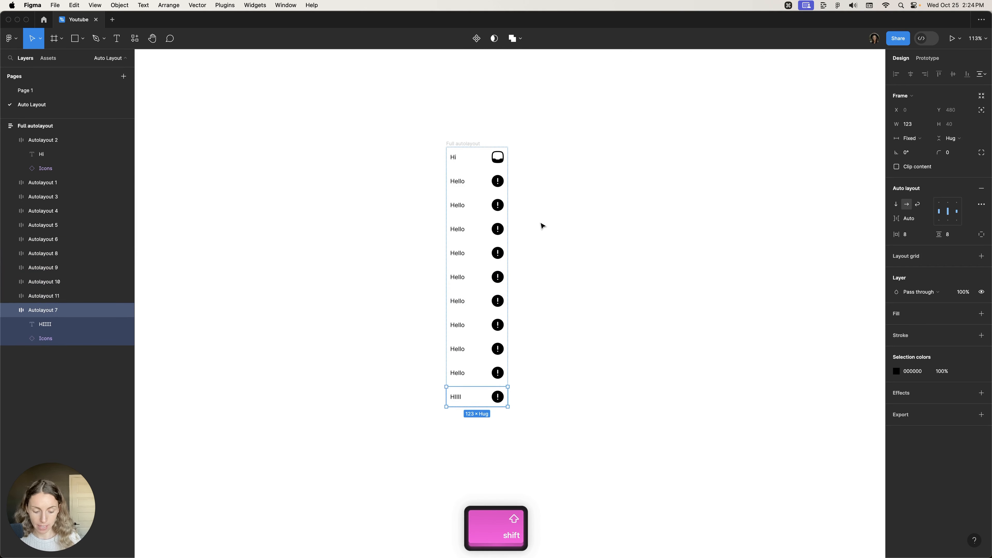
Move the "HIIII" row up to the first place in the frame, above the "Hi" row
key("shift+Up")
key("shift+Up")
key("shift+Up")
key("shift+Up")
key("shift+Up")
key("shift+Up")
key("shift+Up")
key("shift+Up")
key("shift+Up")
key("shift+Up")
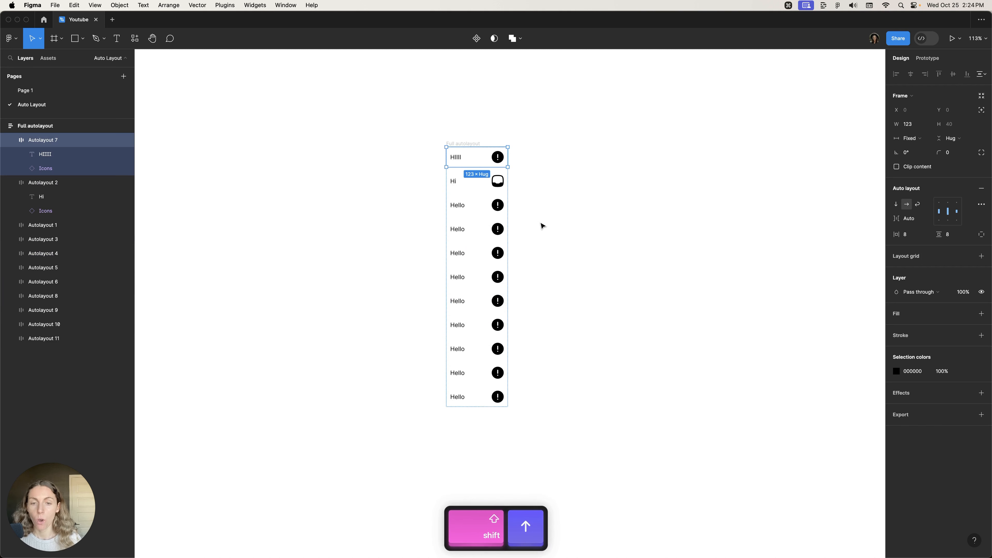
Move the "HIIII" row to the eighth place in the frame, between "Autolayout 8" and "Autolayout 9"
left_click_drag(484, 158, 480, 325)
left_click(585, 287)
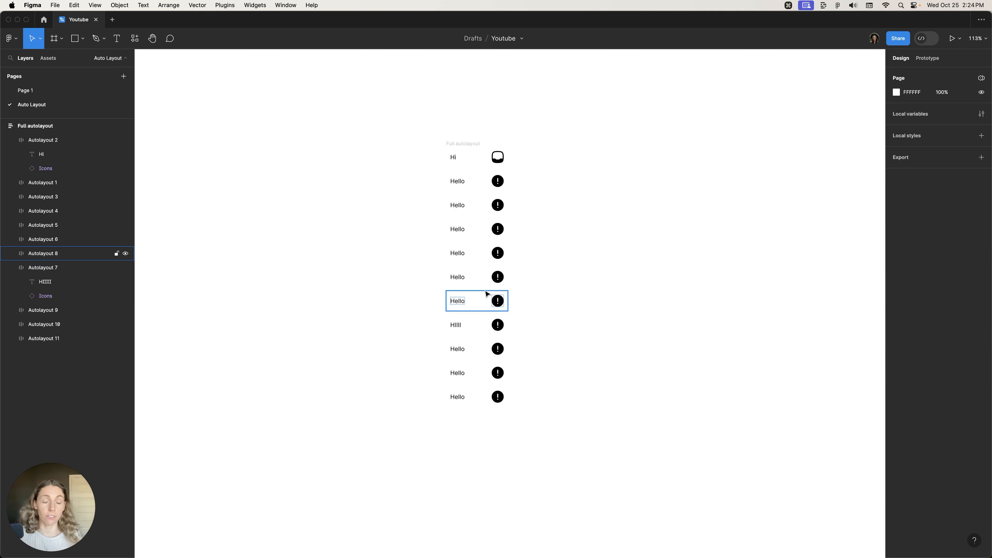